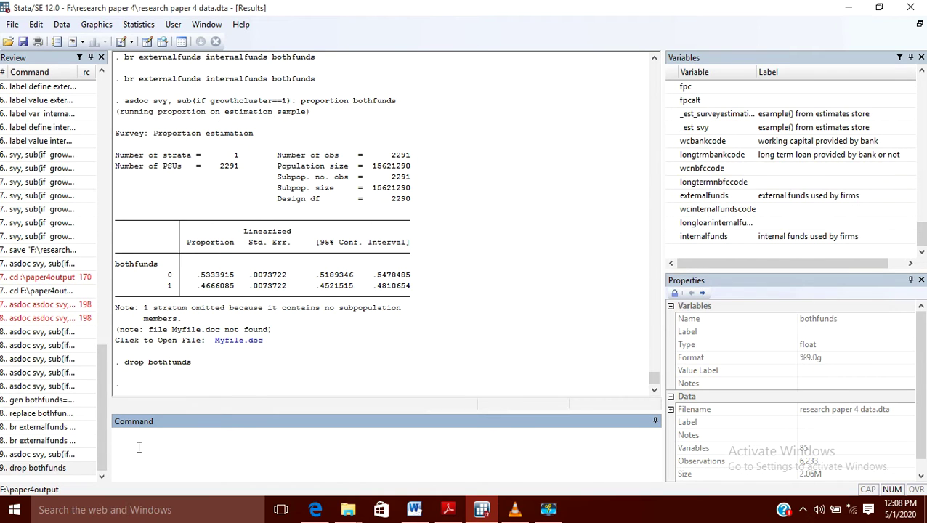
# Step: Compose the command generate bothfunds=1 if externalfunds==1 & internalfunds==1 without running it
pyautogui.write('generate bothfunds=')
pyautogui.write('1 if')
pyautogui.doubleClick(709, 199)
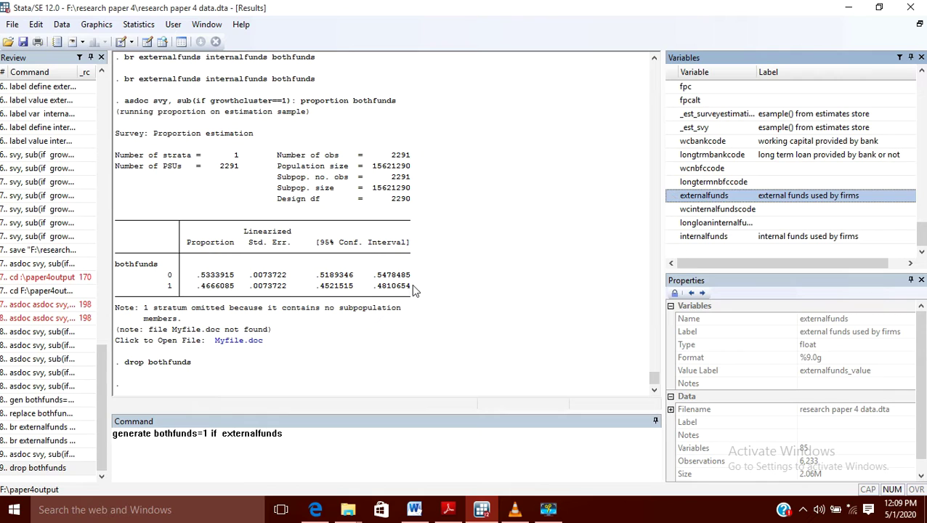
pyautogui.write('==')
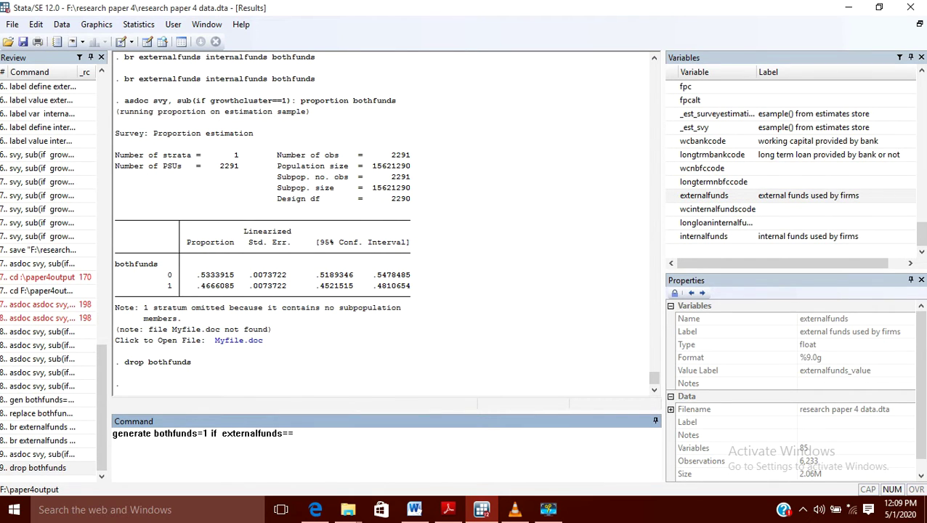
pyautogui.write('1 &')
pyautogui.doubleClick(712, 239)
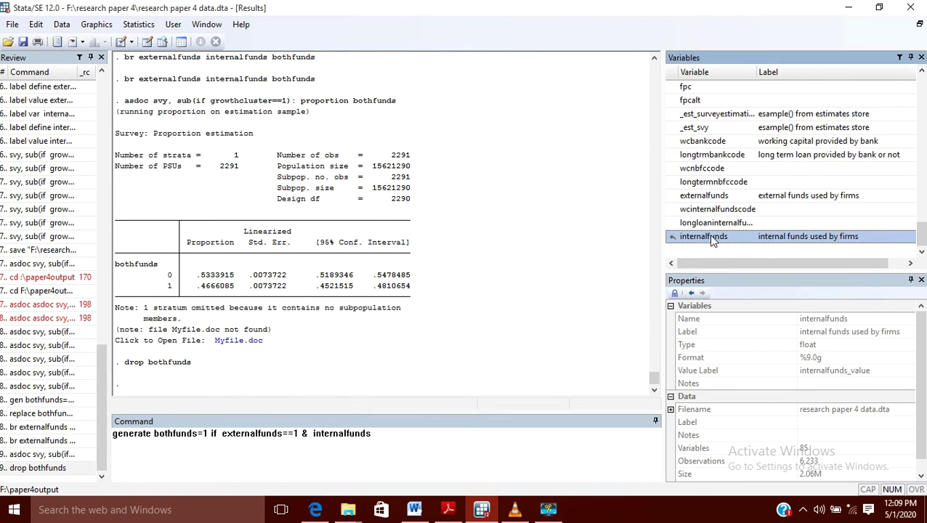
pyautogui.write('==1')
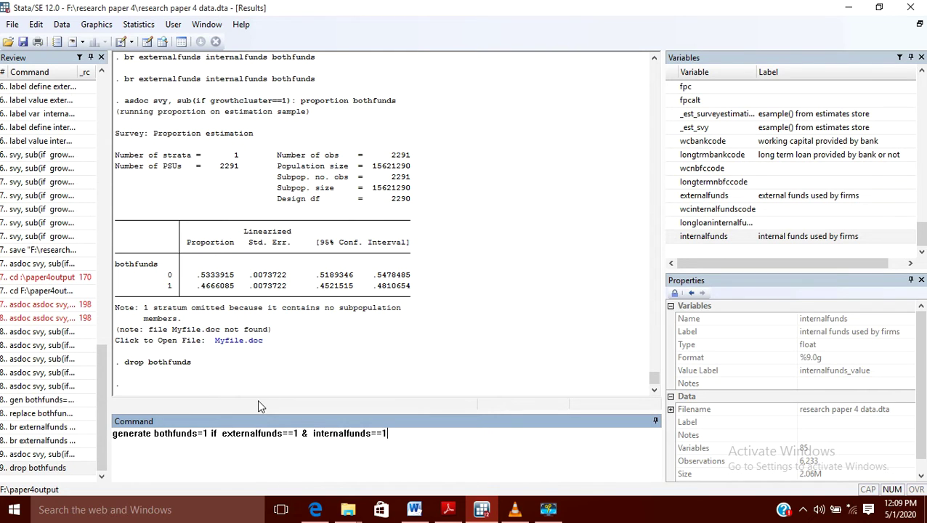
pyautogui.click(295, 434)
pyautogui.press('BackSpace')
pyautogui.moveTo(293, 434); pyautogui.dragTo(299, 434)
pyautogui.moveTo(381, 434); pyautogui.dragTo(394, 434)
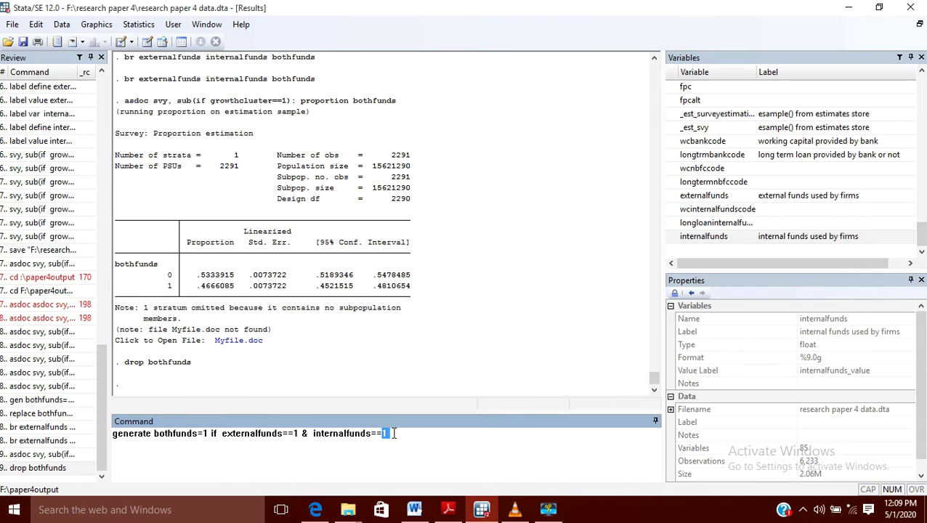
pyautogui.click(356, 454)
# Step: Open the dataset in the Data Editor and compare the externalfunds and internalfunds entries in the first rows
pyautogui.click(149, 43)
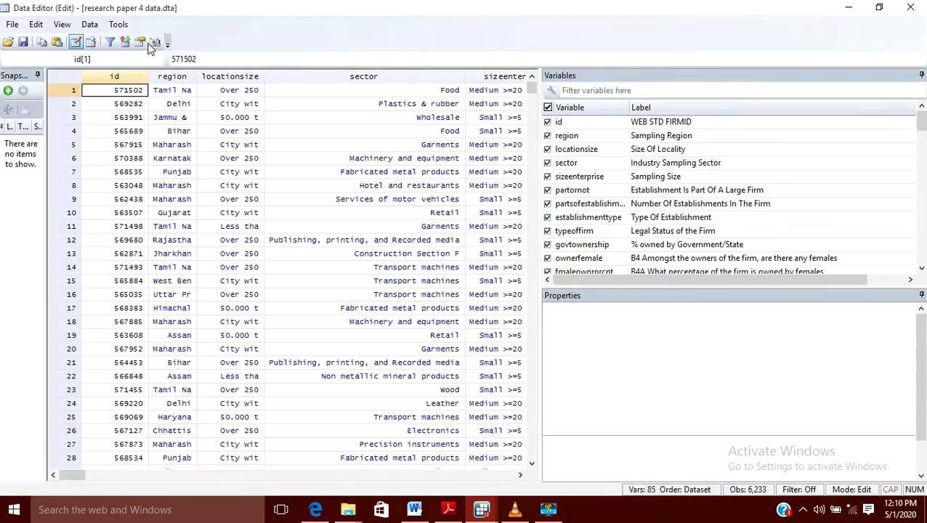
pyautogui.hscroll(5, 214, 254)
pyautogui.hscroll(15, 215, 253)
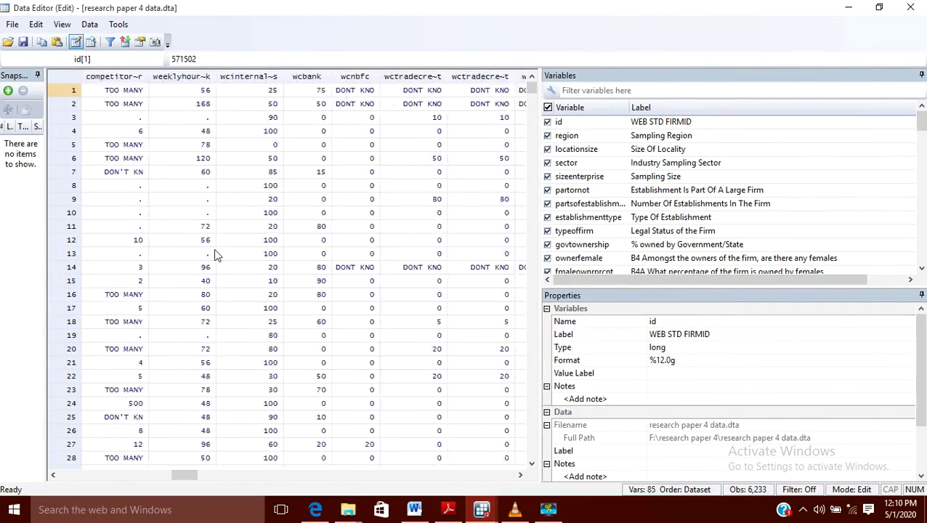
pyautogui.hscroll(15, 214, 253)
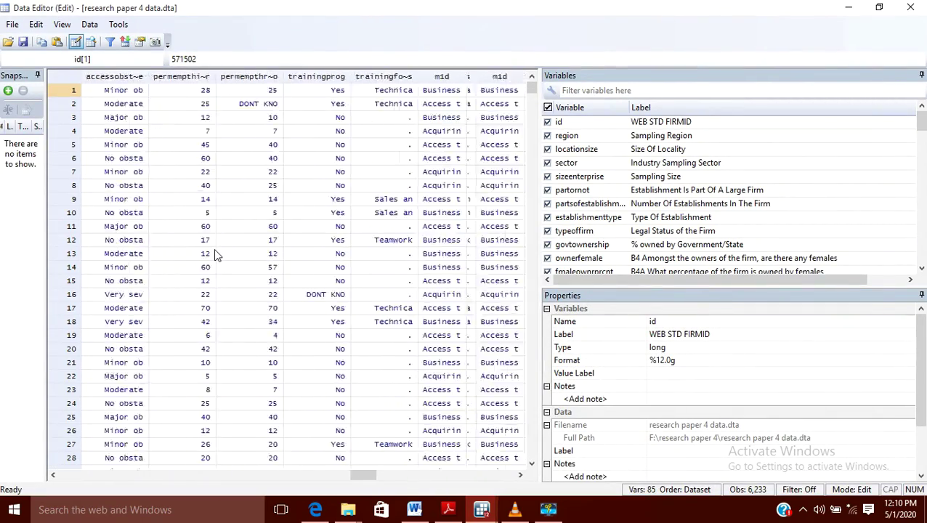
pyautogui.hscroll(-3, 214, 248)
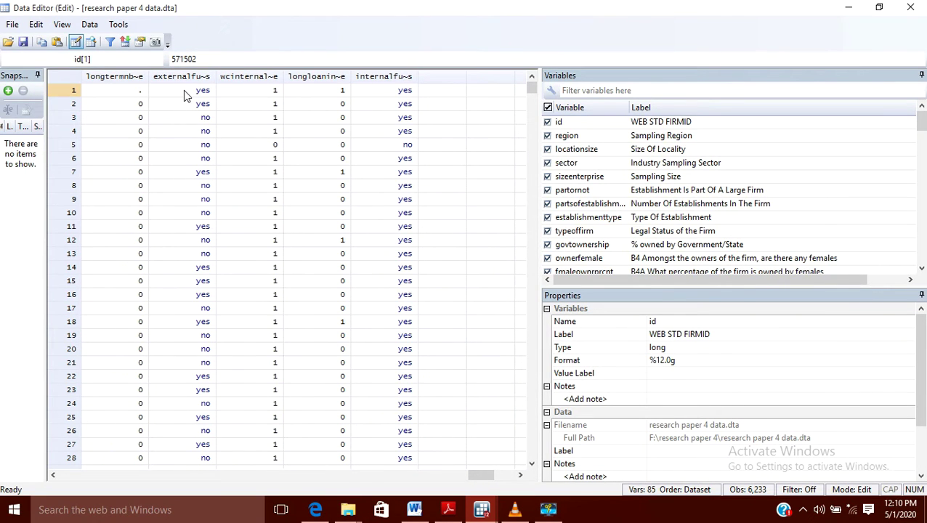
pyautogui.click(185, 92)
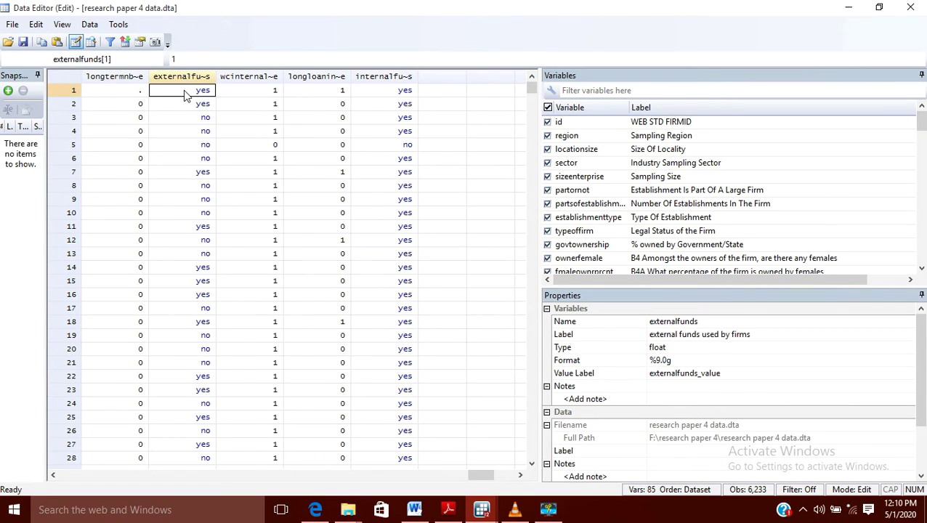
pyautogui.click(374, 92)
pyautogui.click(166, 94)
pyautogui.click(172, 108)
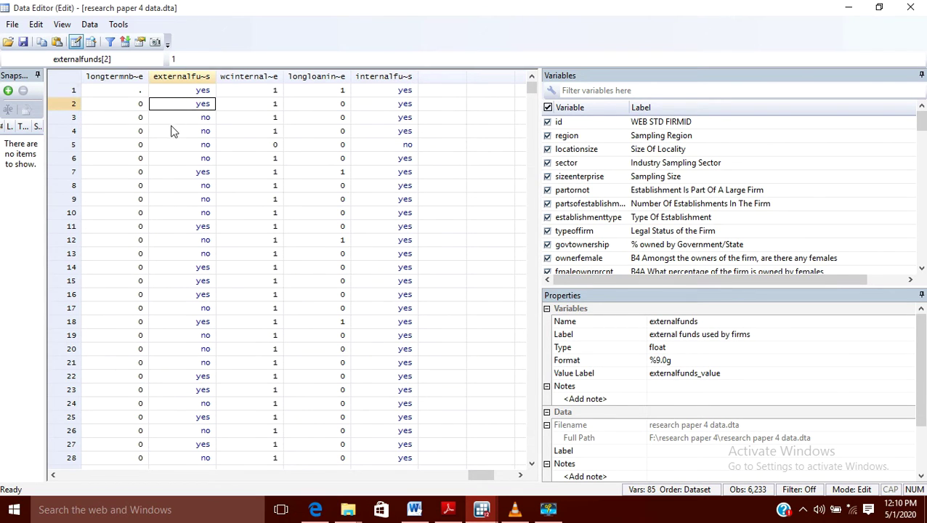
# Step: Check which numeric codes the value label externalfunds_value assigns, using the first observation of externalfunds
pyautogui.click(166, 95)
pyautogui.rightClick(167, 99)
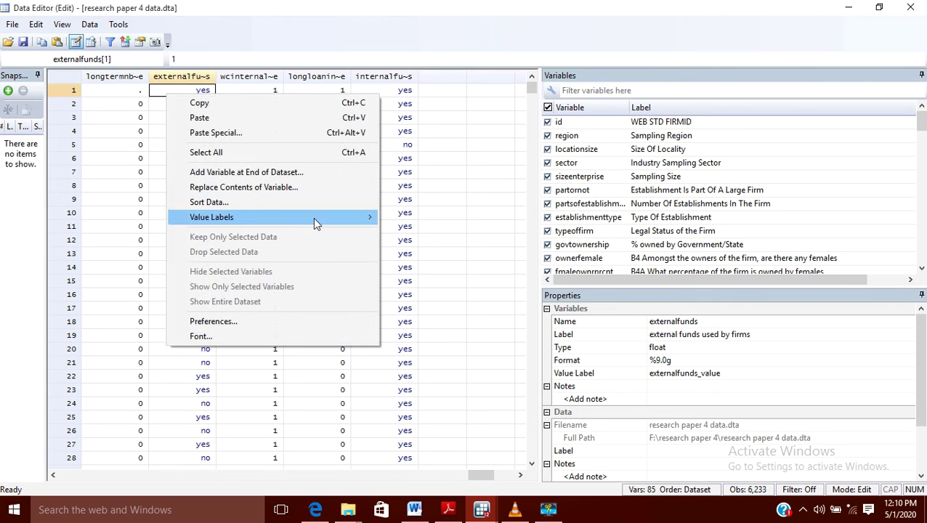
pyautogui.moveTo(314, 218)
pyautogui.moveTo(456, 219)
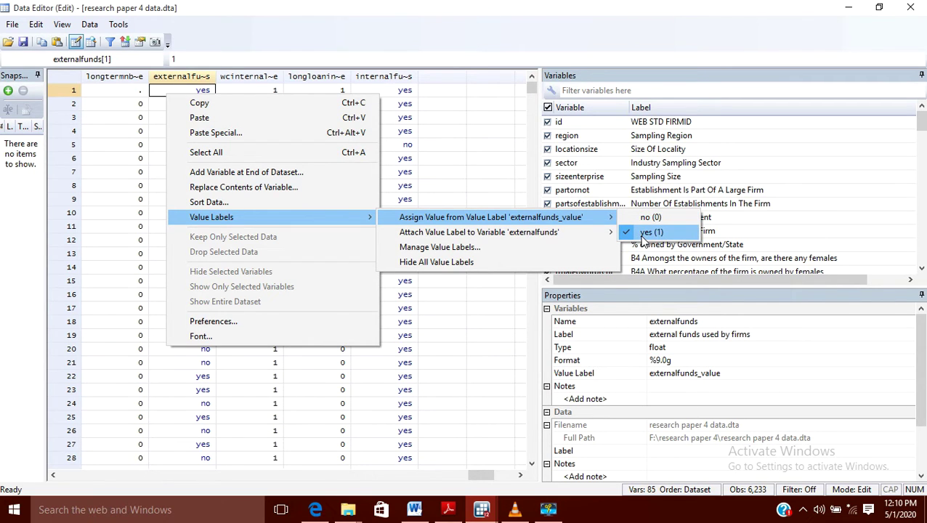
# Step: Check which numeric codes the value label internalfunds_value assigns, using the first observation of internalfunds
pyautogui.click(406, 96)
pyautogui.rightClick(407, 96)
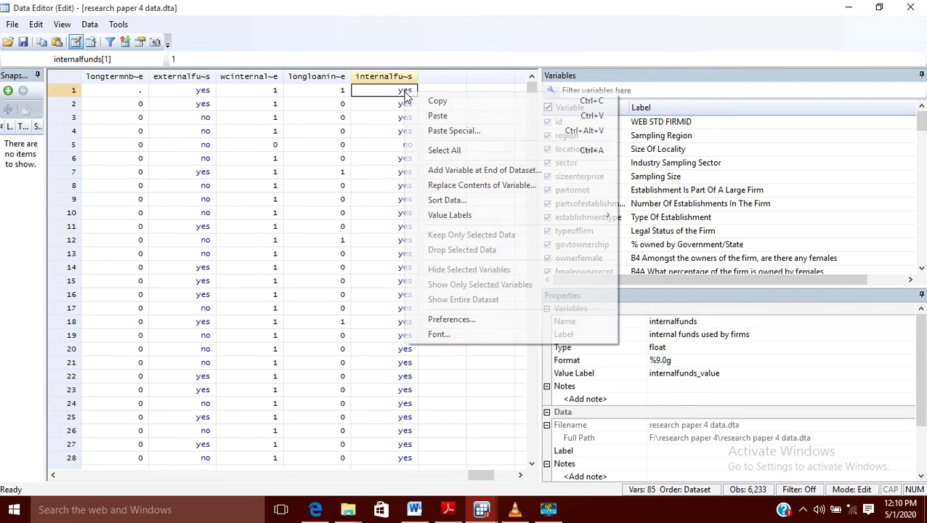
pyautogui.moveTo(558, 224)
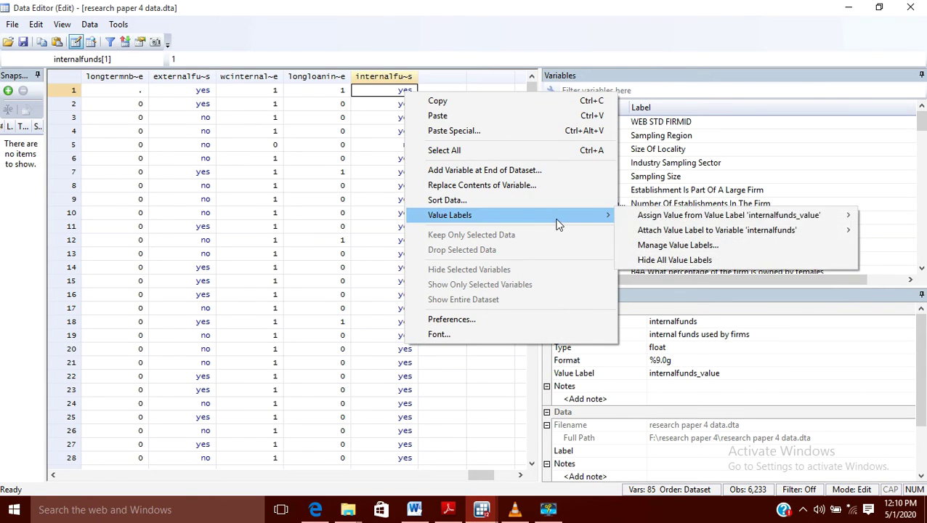
pyautogui.moveTo(675, 218)
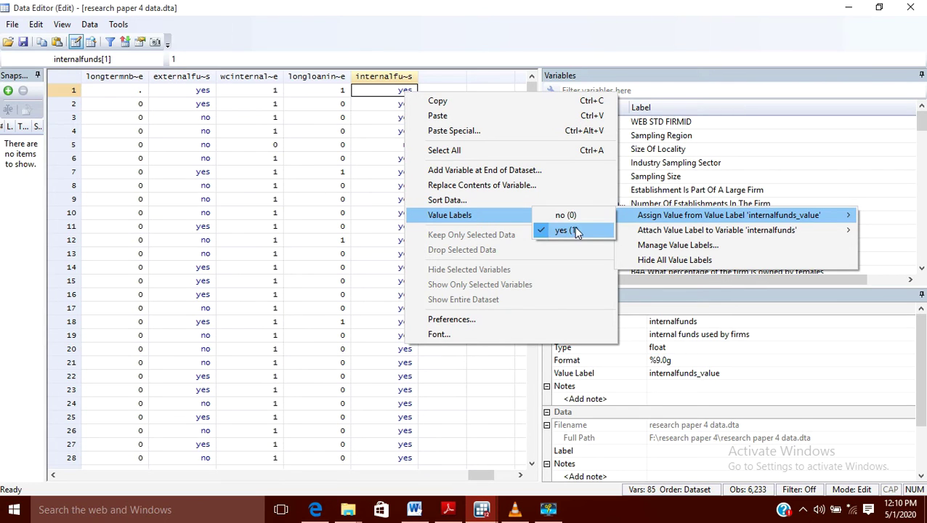
# Step: Close the Data Editor and run the prepared generate command to create bothfunds
pyautogui.click(379, 107)
pyautogui.click(911, 8)
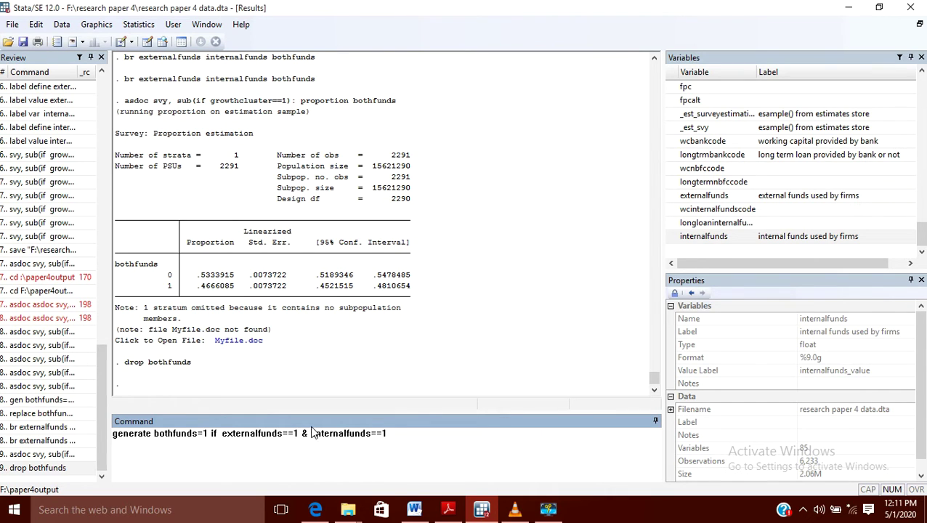
pyautogui.press('Return')
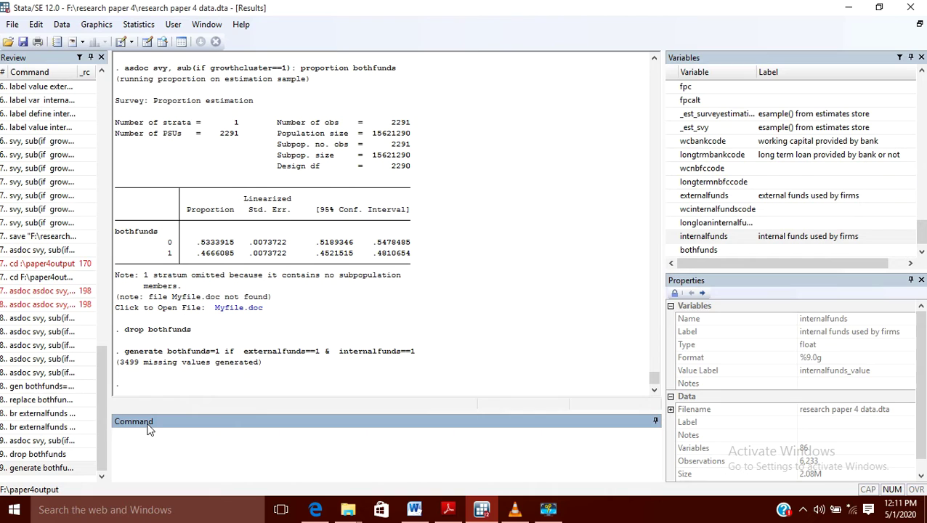
# Step: Run the command replace bothfunds=0 if externalfunds==0 | internalfunds==0
pyautogui.write('replace bothfunds=0 if')
pyautogui.doubleClick(713, 197)
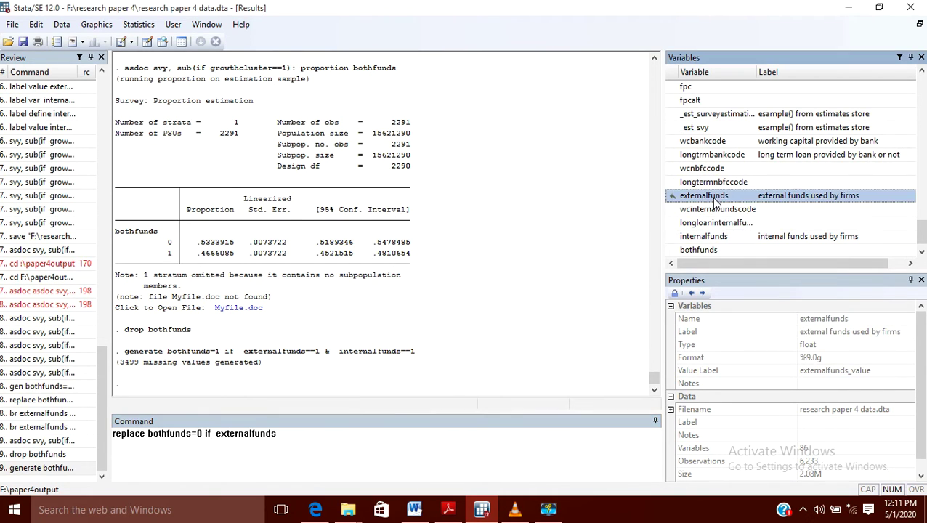
pyautogui.click(282, 433)
pyautogui.write('==')
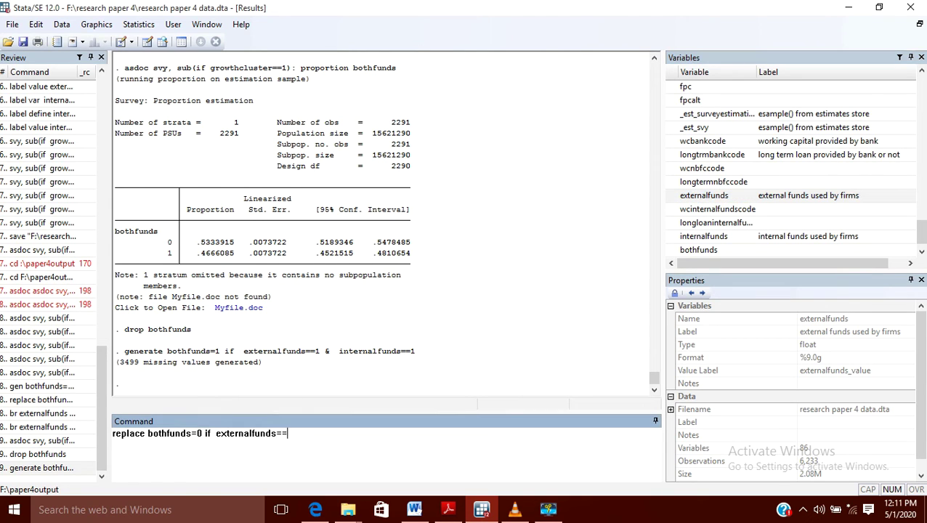
pyautogui.write('0 |')
pyautogui.click(197, 433)
pyautogui.write('|')
pyautogui.doubleClick(703, 236)
pyautogui.write('==')
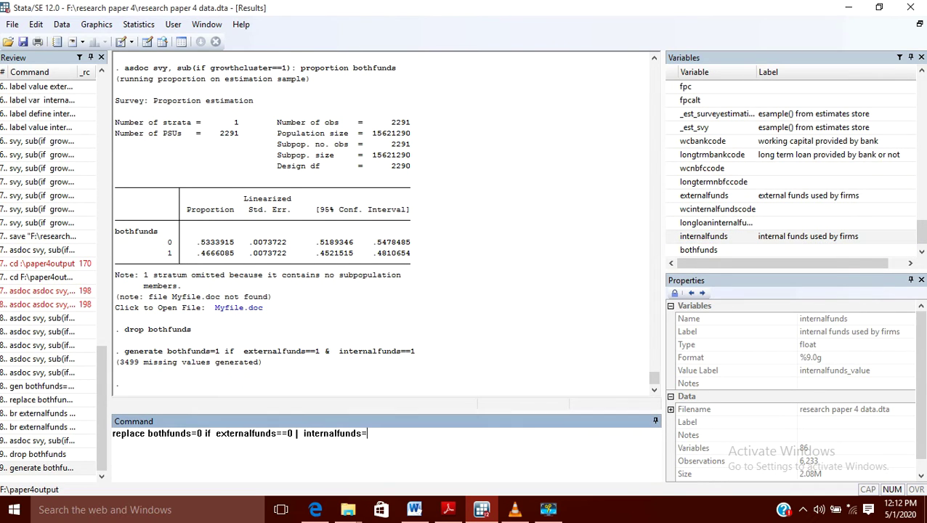
pyautogui.write('0')
pyautogui.press('Return')
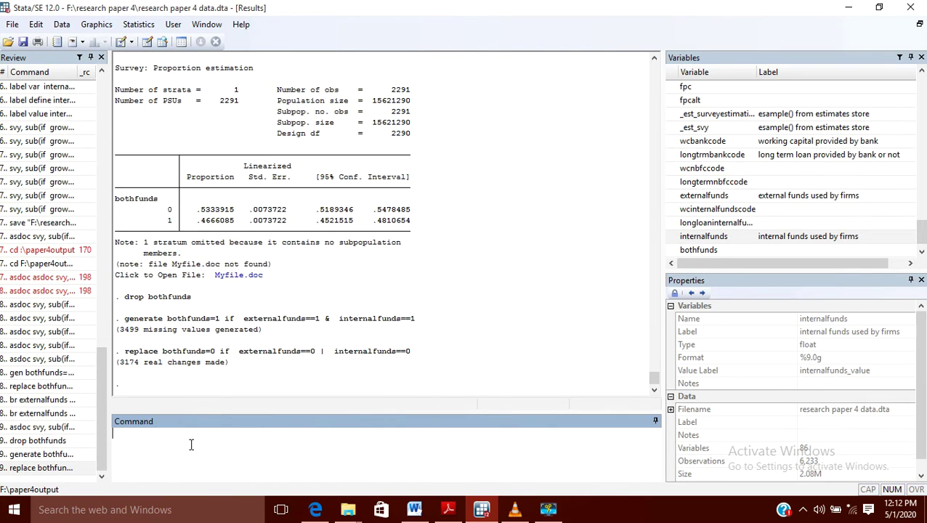
# Step: Browse only the variables externalfunds, internalfunds and bothfunds with the br command
pyautogui.write('br')
pyautogui.click(704, 195)
pyautogui.click(710, 238)
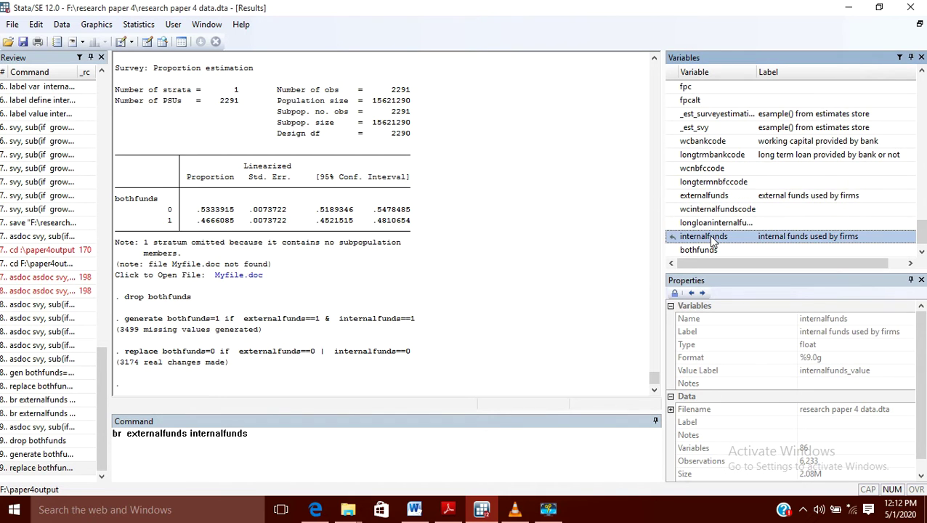
pyautogui.click(701, 249)
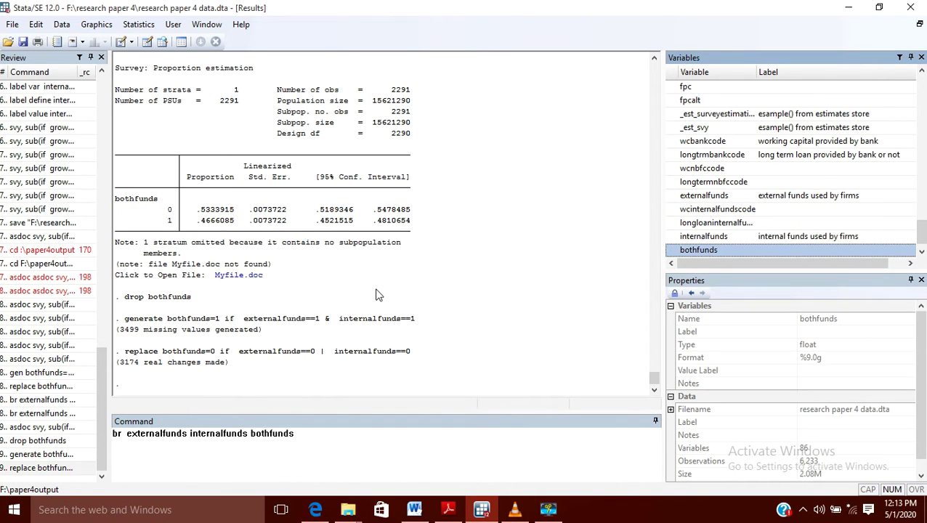
pyautogui.press('Return')
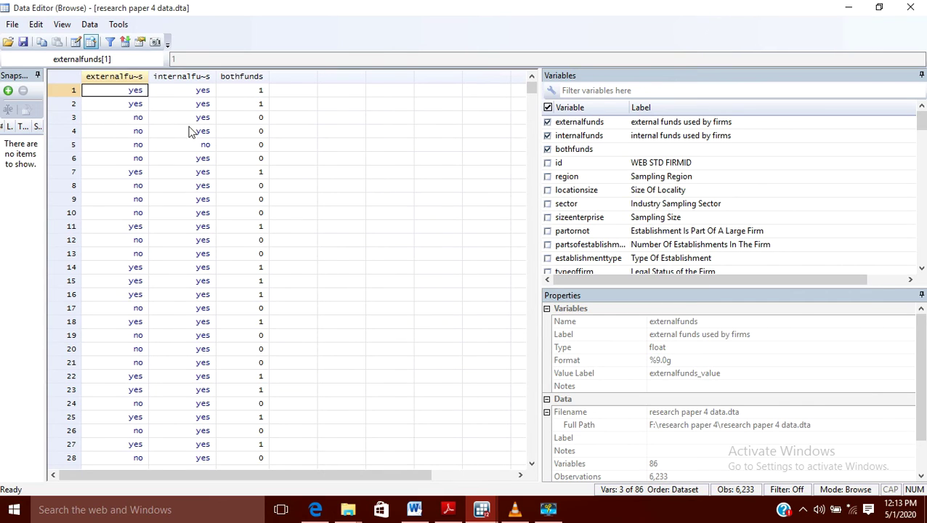
# Step: Compare externalfunds and internalfunds with bothfunds in rows 3, 5, 7 and 22 to verify the coding
pyautogui.click(132, 122)
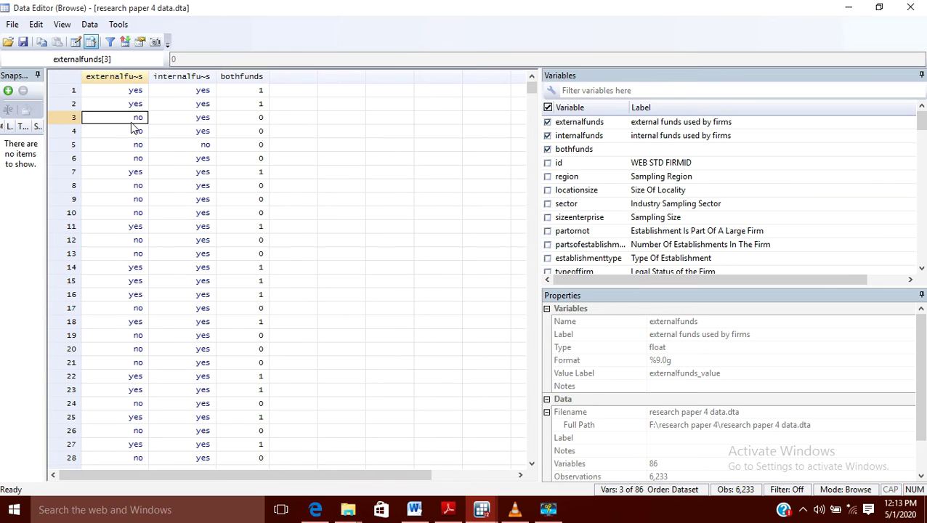
pyautogui.click(183, 123)
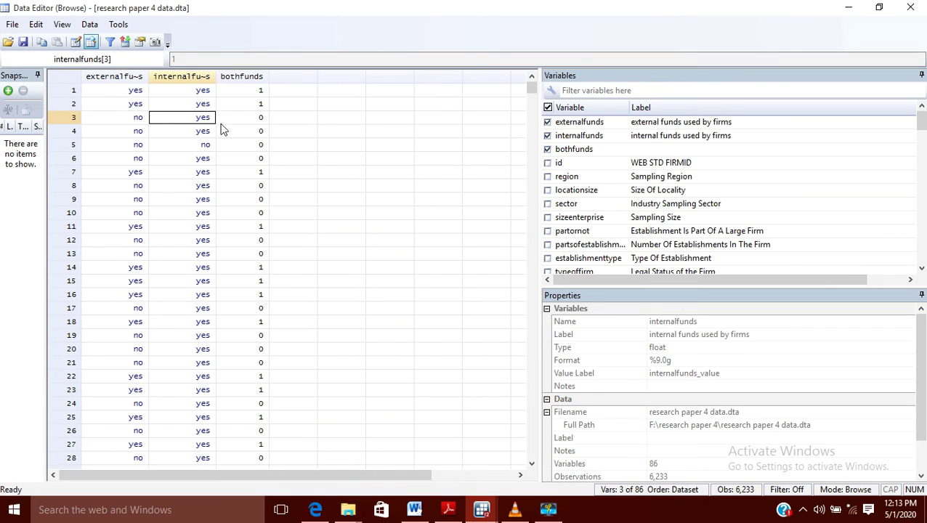
pyautogui.click(247, 122)
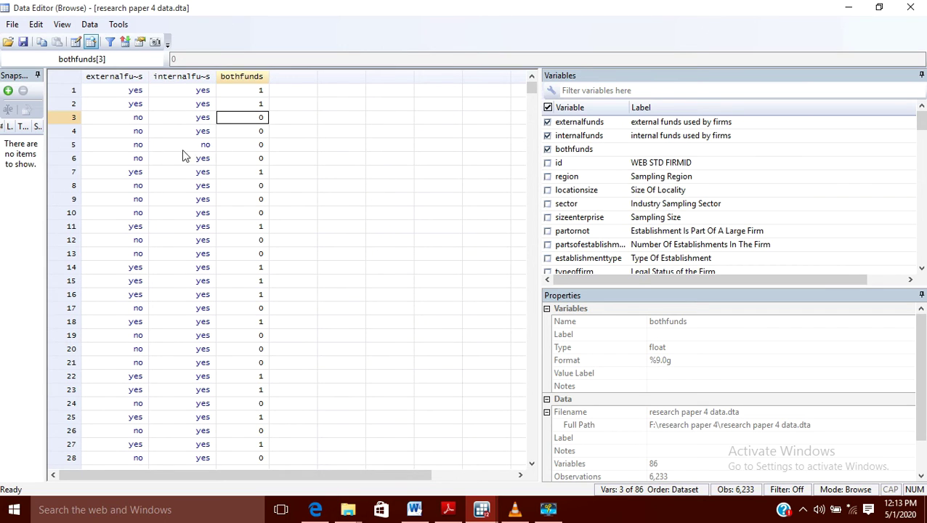
pyautogui.click(129, 149)
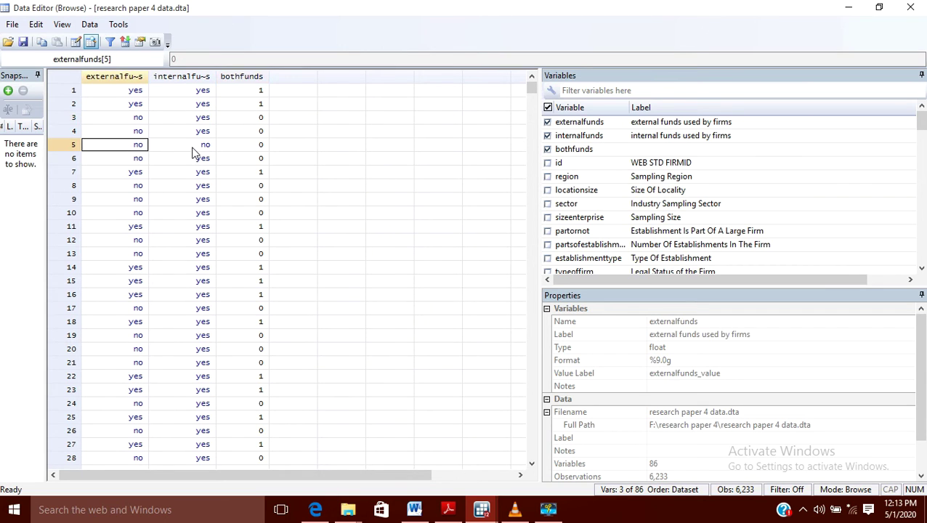
pyautogui.click(193, 149)
pyautogui.click(242, 149)
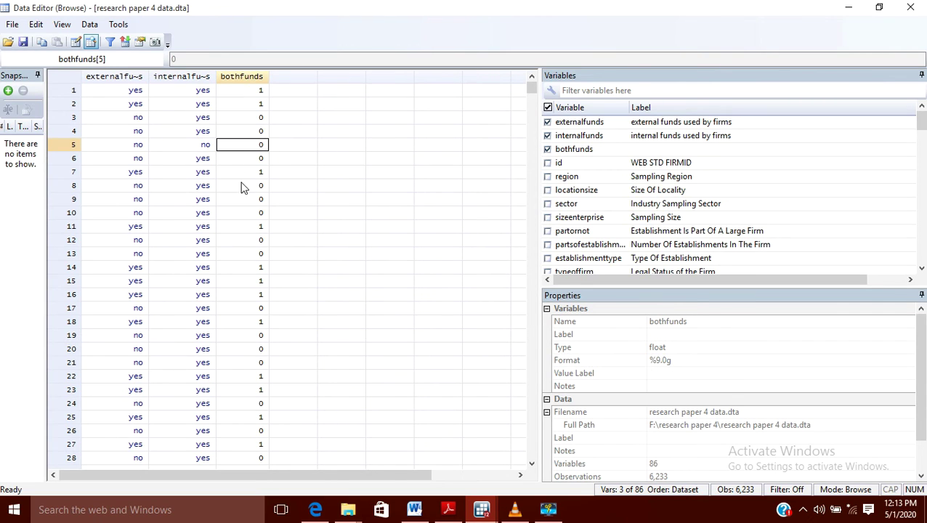
pyautogui.click(256, 174)
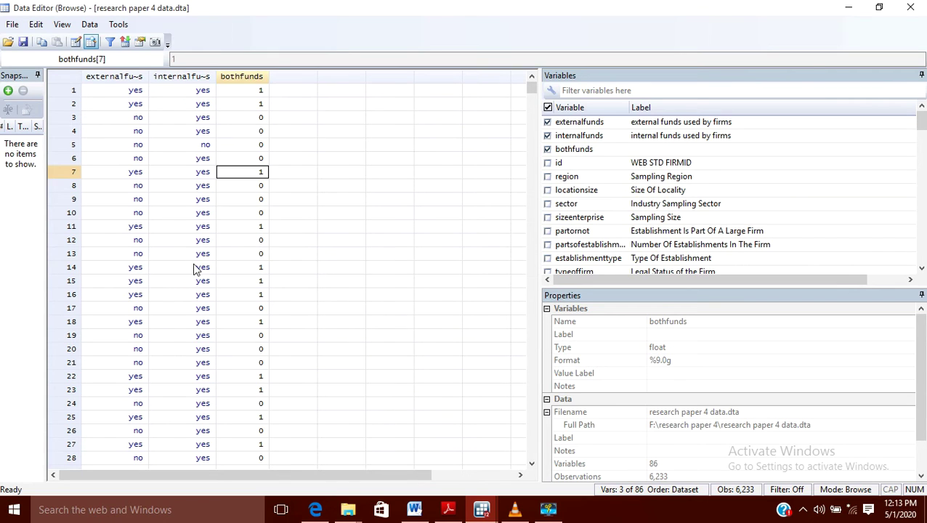
pyautogui.click(209, 377)
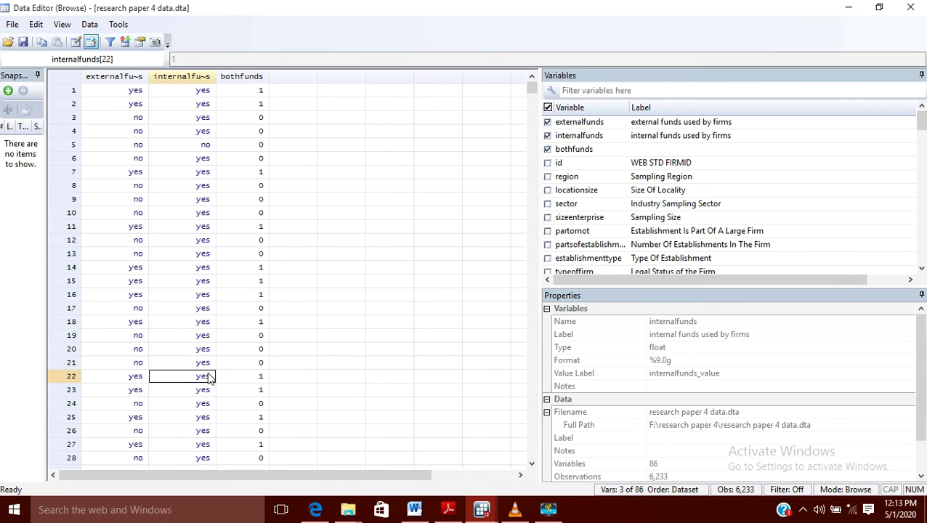
# Step: Examine further observations down to row 81 to verify bothfunds against externalfunds and internalfunds
pyautogui.press('Down')
pyautogui.press('Down')
pyautogui.press('Down')
pyautogui.press('Down')
pyautogui.press('Down')
pyautogui.press('Down')
pyautogui.press('Down')
pyautogui.press('Down')
pyautogui.press('Down')
pyautogui.press('Down')
pyautogui.press('Down')
pyautogui.press('Down')
pyautogui.press('Down')
pyautogui.press('Down')
pyautogui.press('Down')
pyautogui.press('Down')
pyautogui.press('Down')
pyautogui.press('Down')
pyautogui.press('Down')
pyautogui.press('Down')
pyautogui.press('Down')
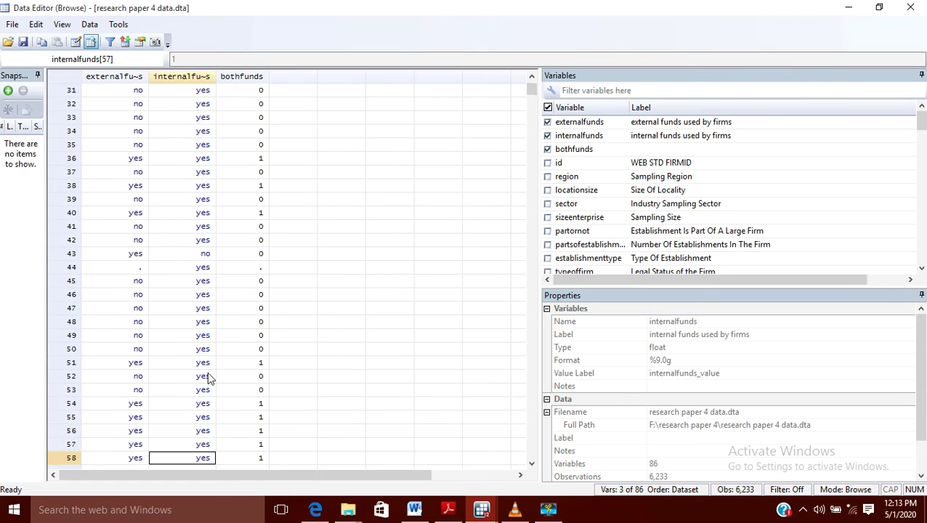
pyautogui.press('Down')
pyautogui.press('Down')
pyautogui.press('Down')
pyautogui.press('Down')
pyautogui.press('Down')
pyautogui.press('Down')
pyautogui.press('Down')
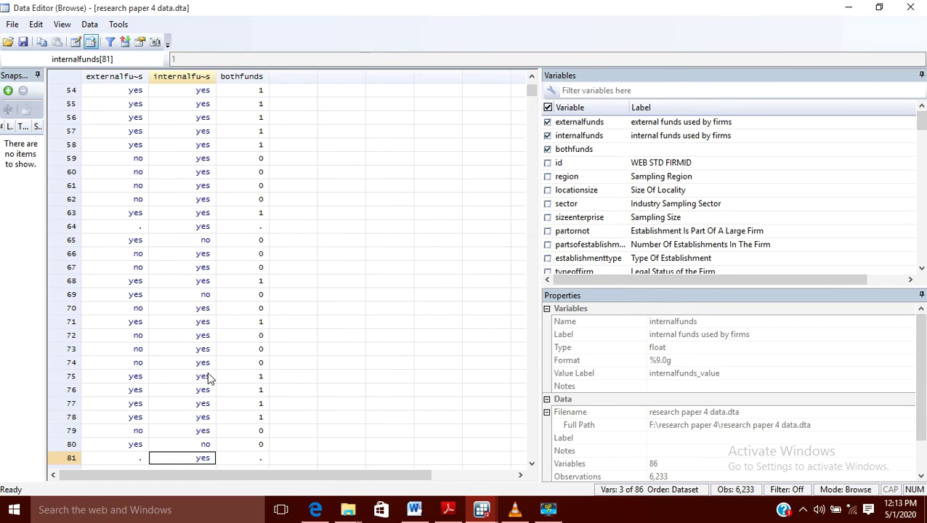
pyautogui.click(133, 379)
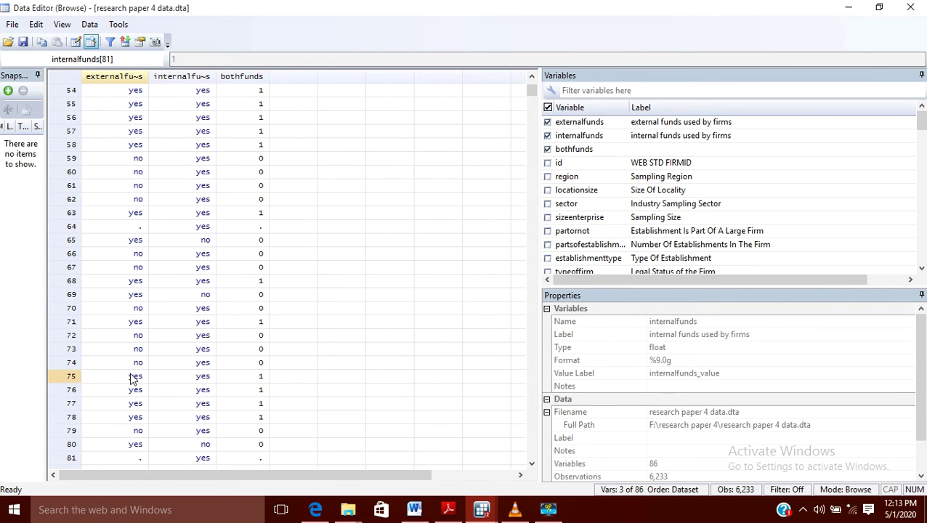
# Step: Compare externalfunds, internalfunds and bothfunds in row 75, and close the data browser
pyautogui.click(186, 378)
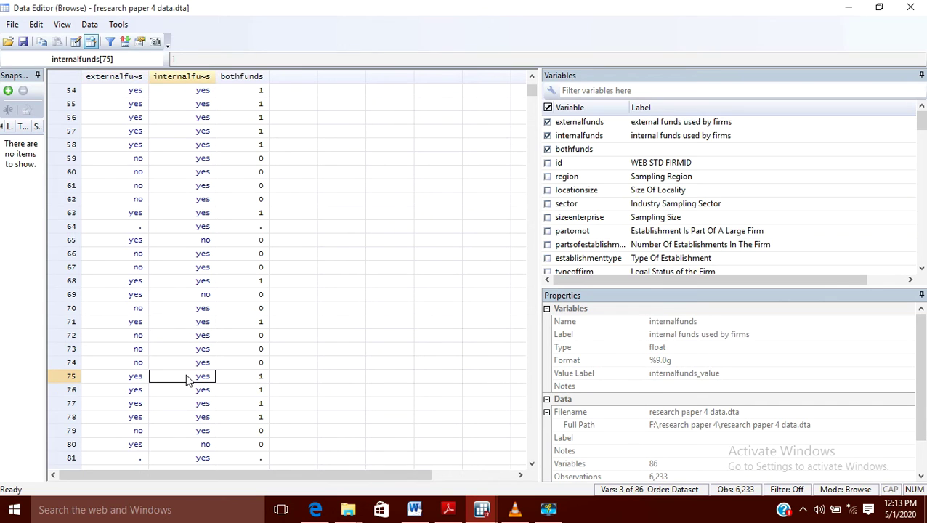
pyautogui.click(127, 379)
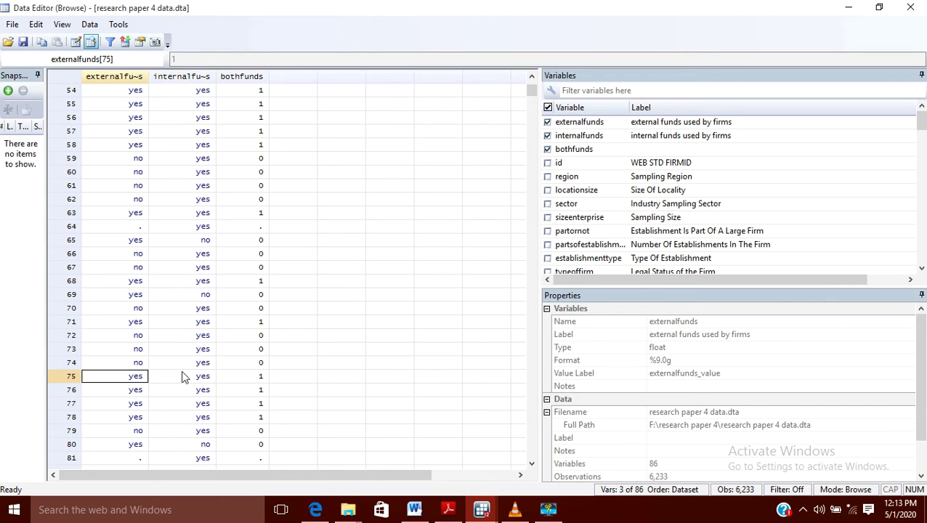
pyautogui.click(178, 377)
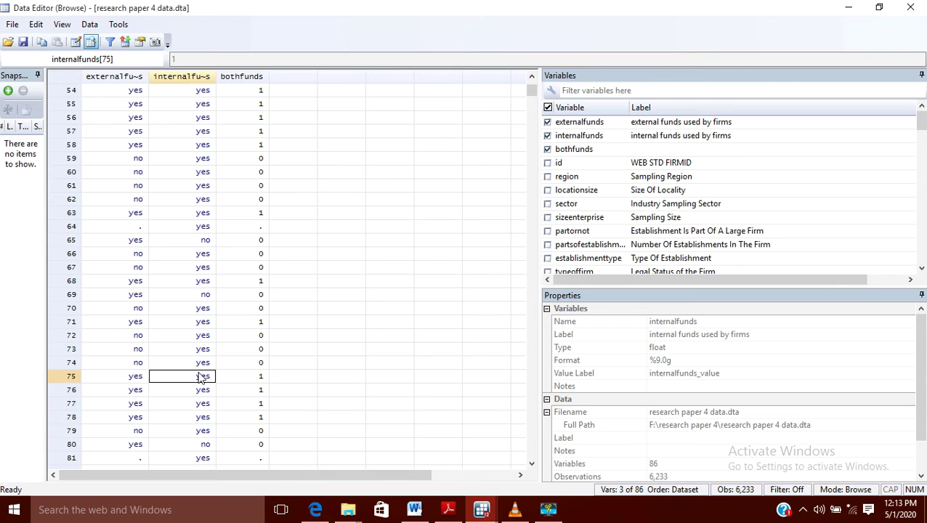
pyautogui.click(252, 376)
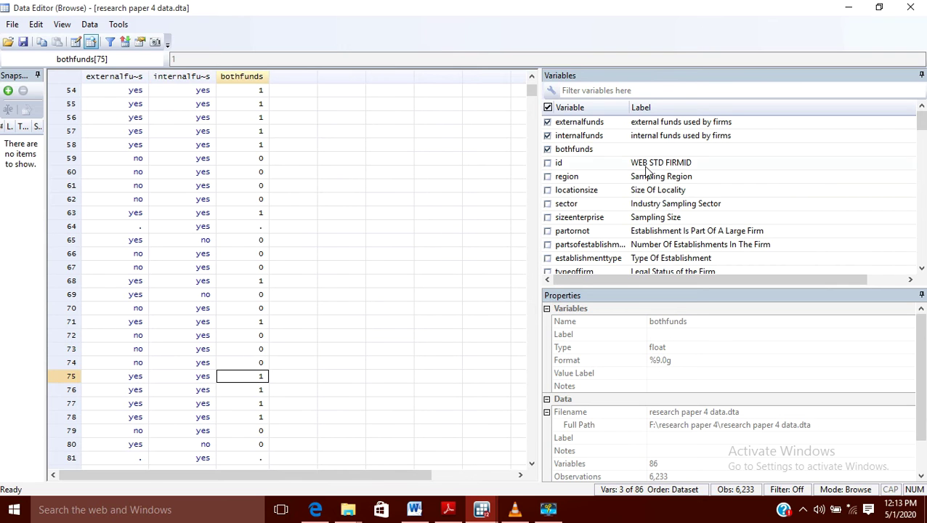
pyautogui.click(910, 7)
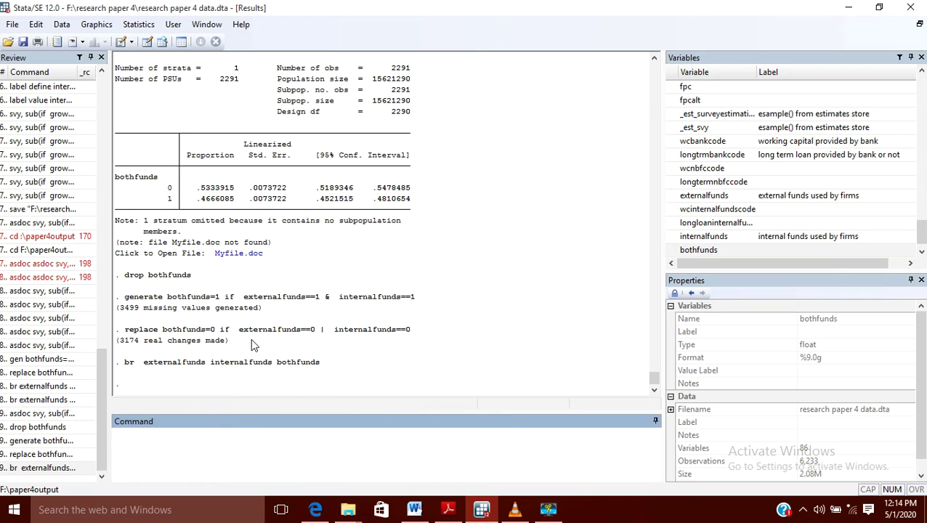
# Step: Start a survey command with svy, ( followed by the variable growthcluster
pyautogui.write('svt')
pyautogui.press('BackSpace')
pyautogui.write('y, (')
pyautogui.click(741, 142)
pyautogui.scroll(1, 741, 143)
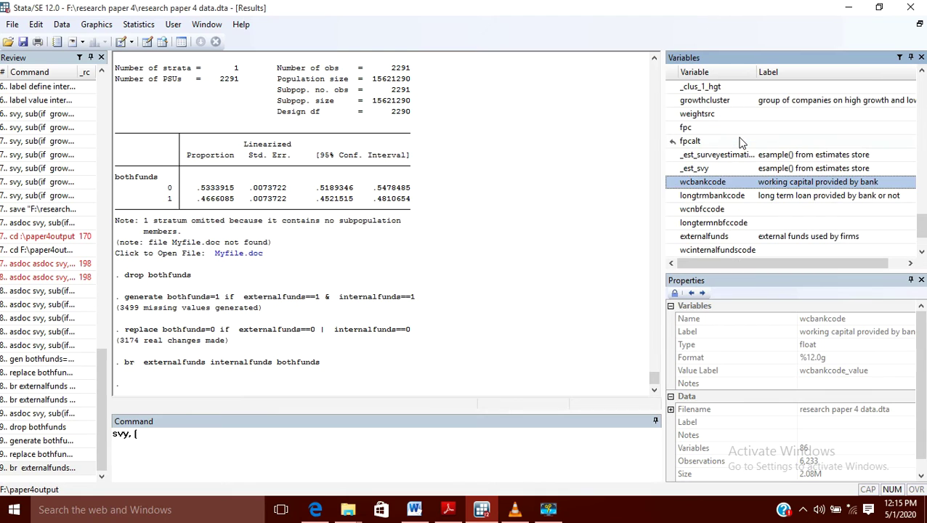
pyautogui.click(710, 105)
pyautogui.doubleClick(711, 105)
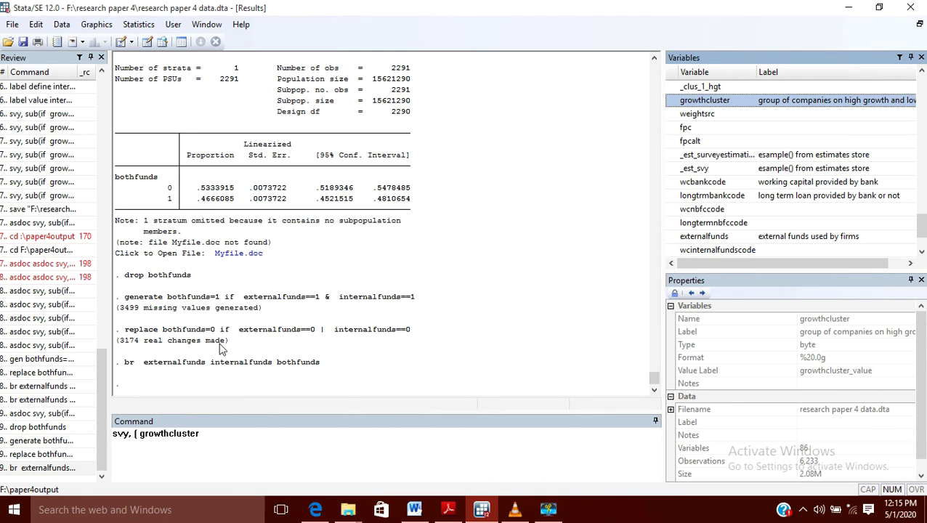
# Step: Insert if before growthcluster and append ==1, making the command read svy, (if growthcluster==1
pyautogui.click(202, 435)
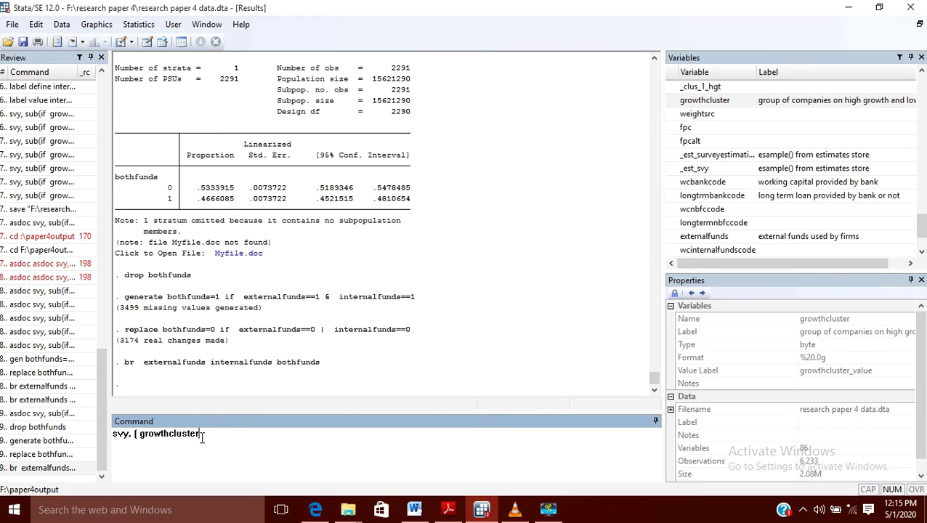
pyautogui.press('Left')
pyautogui.press('Left')
pyautogui.press('Left')
pyautogui.press('Left')
pyautogui.press('Left')
pyautogui.press('Left')
pyautogui.press('Left')
pyautogui.press('Left')
pyautogui.press('Left')
pyautogui.press('Left')
pyautogui.press('Left')
pyautogui.press('Left')
pyautogui.press('Left')
pyautogui.press('Left')
pyautogui.write('if')
pyautogui.press('Right')
pyautogui.press('Right')
pyautogui.press('Right')
pyautogui.press('Right')
pyautogui.press('Right')
pyautogui.press('Right')
pyautogui.press('Right')
pyautogui.press('Right')
pyautogui.press('Right')
pyautogui.press('Right')
pyautogui.press('Right')
pyautogui.write('==1')
# Step: Open the dataset in the Data Editor and move the cursor to the growthcluster variable
pyautogui.click(148, 42)
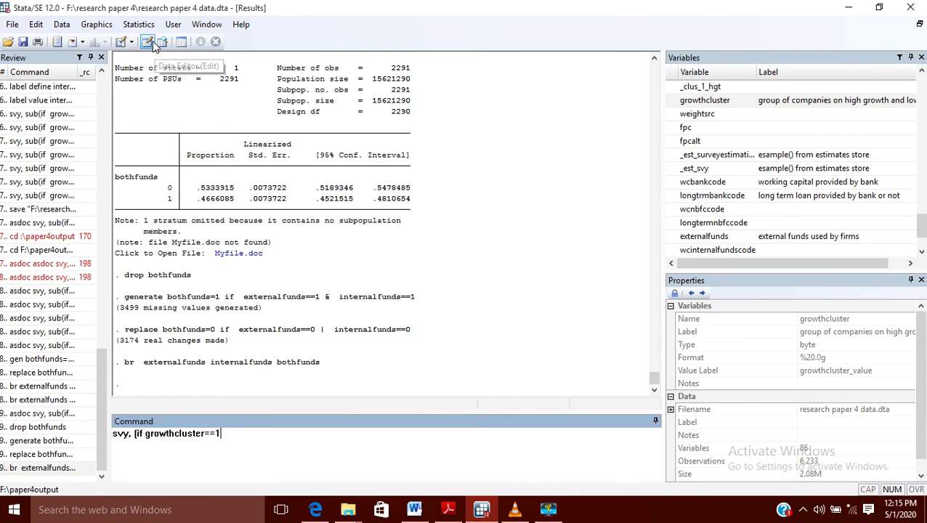
pyautogui.hscroll(15, 403, 253)
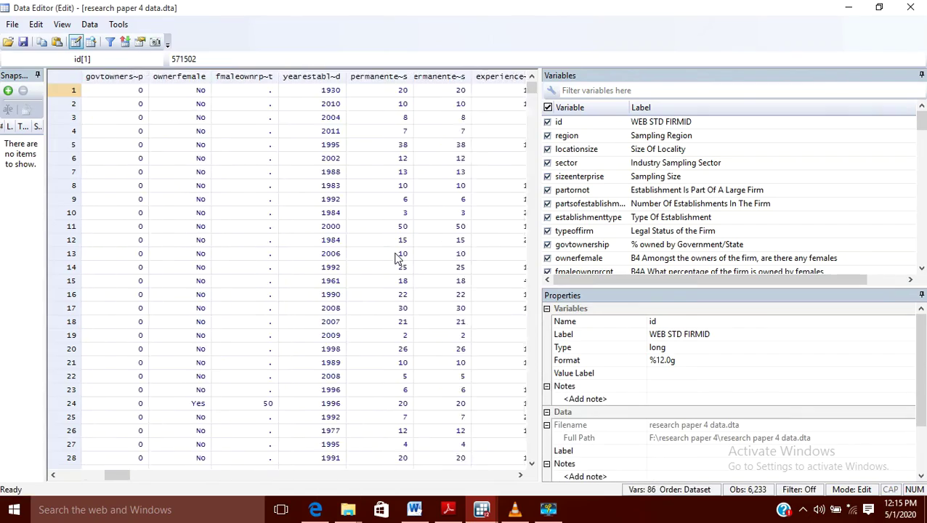
pyautogui.click(397, 259)
pyautogui.hscroll(20, 396, 258)
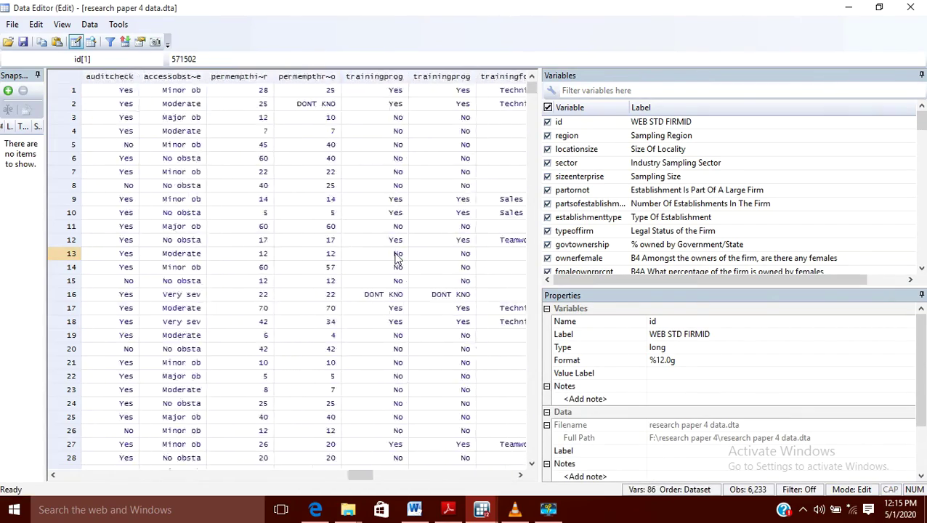
pyautogui.hscroll(-6, 397, 259)
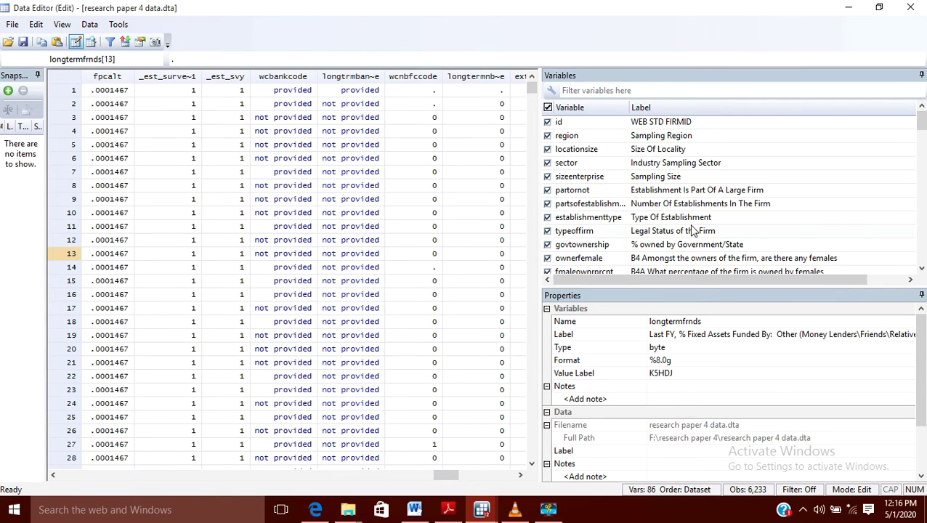
pyautogui.scroll(-20, 691, 230)
pyautogui.scroll(2, 658, 163)
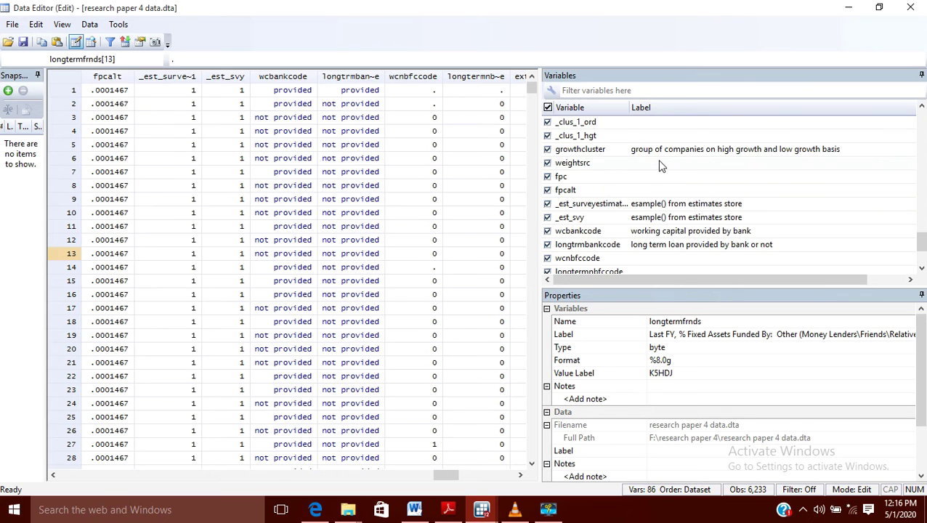
pyautogui.click(656, 150)
pyautogui.rightClick(651, 148)
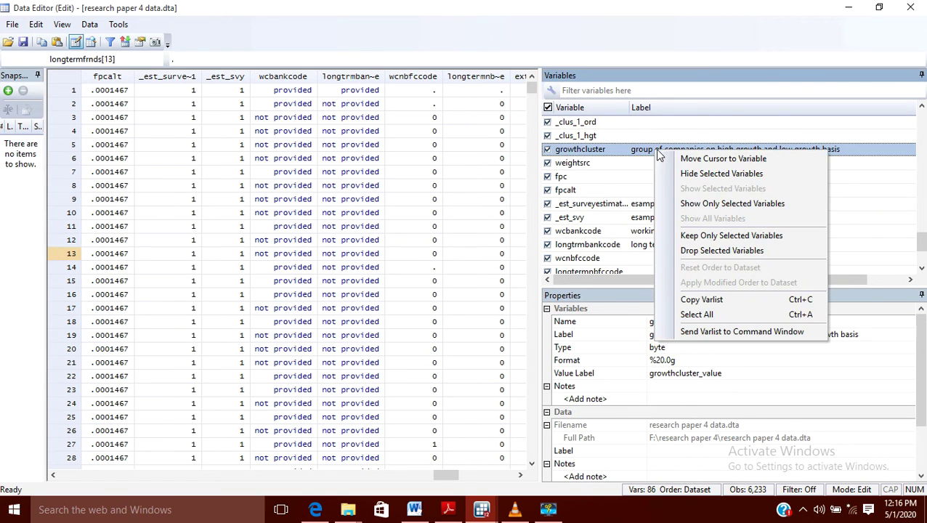
pyautogui.click(676, 159)
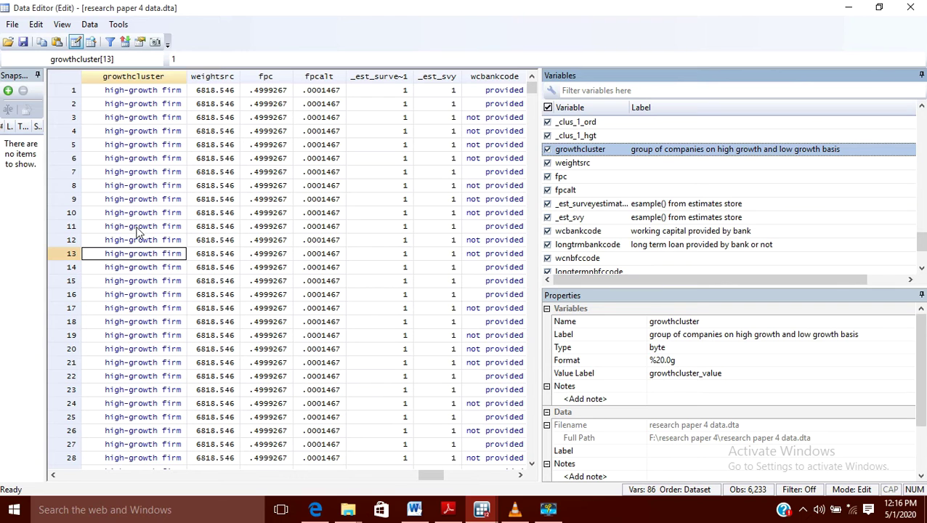
# Step: Check which numeric codes the growthcluster value label assigns to its categories, and close the Data Editor
pyautogui.click(137, 161)
pyautogui.rightClick(137, 162)
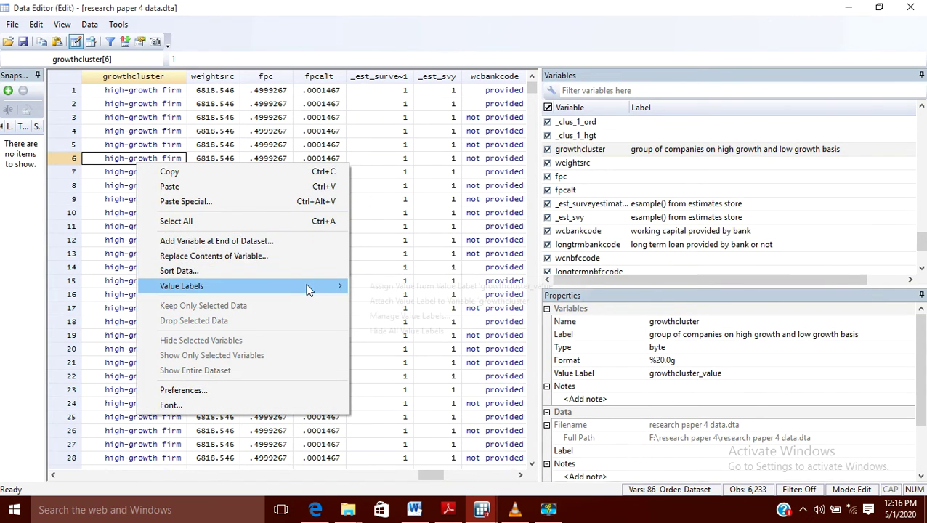
pyautogui.moveTo(306, 285)
pyautogui.moveTo(412, 290)
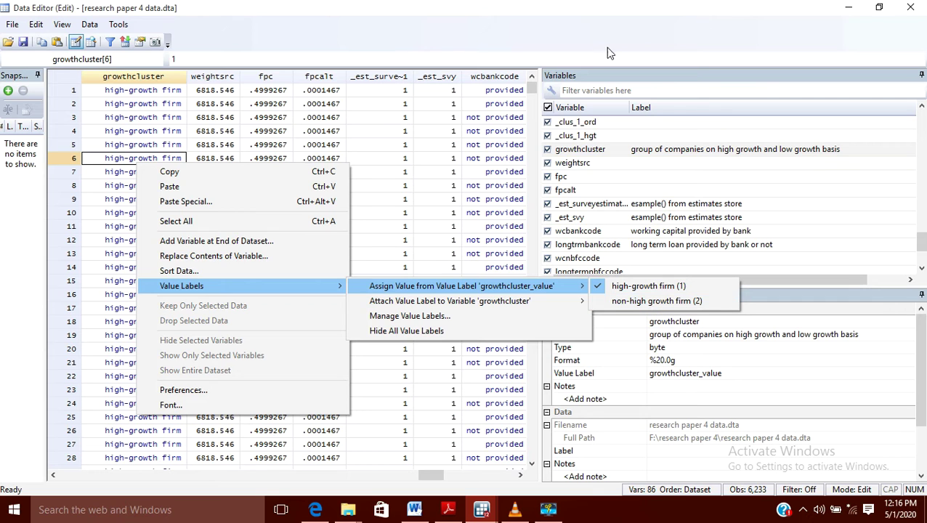
pyautogui.click(913, 9)
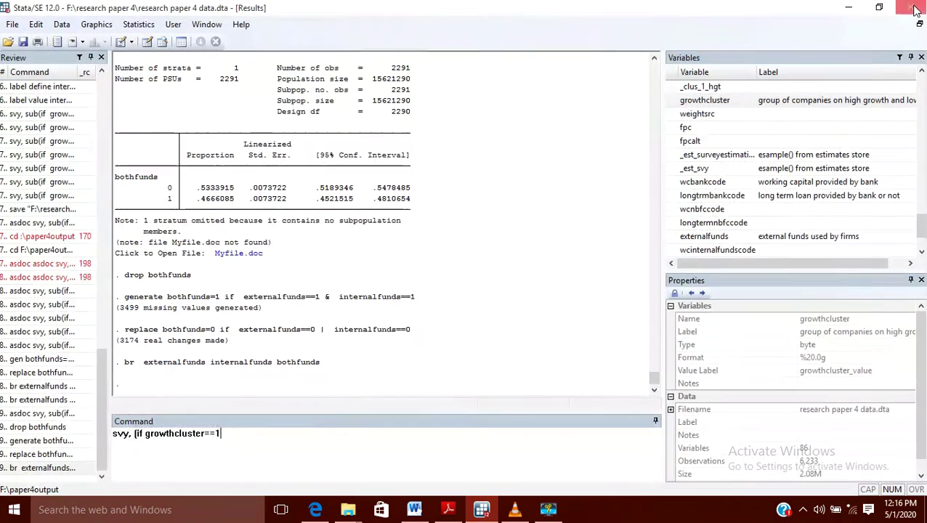
# Step: Complete the command as svy, (if growthcluster==1): proportion bothfunds and run it
pyautogui.click(228, 434)
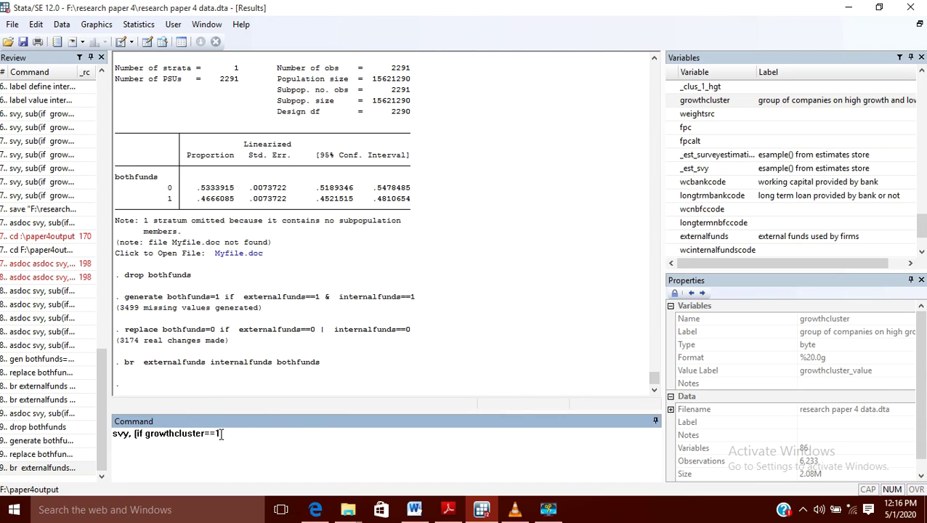
pyautogui.write('): proportion')
pyautogui.scroll(-2, 734, 213)
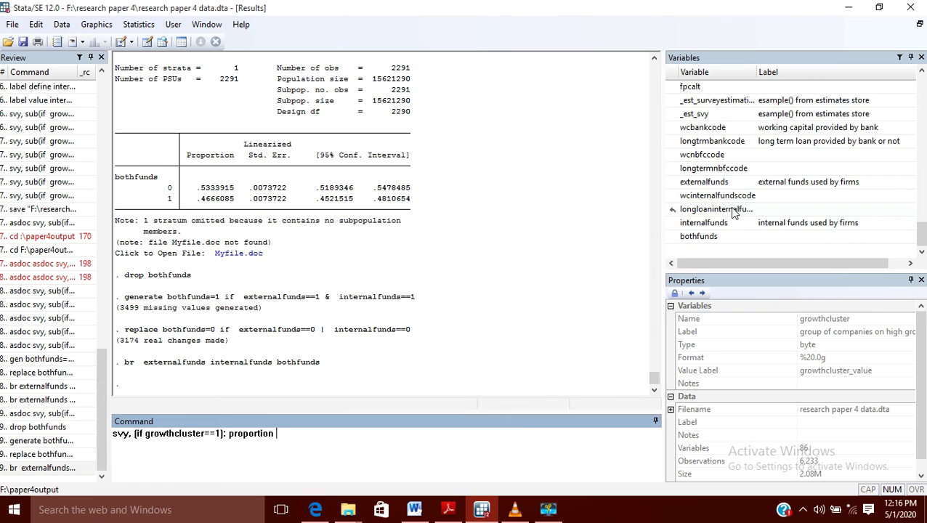
pyautogui.doubleClick(699, 236)
pyautogui.press('Return')
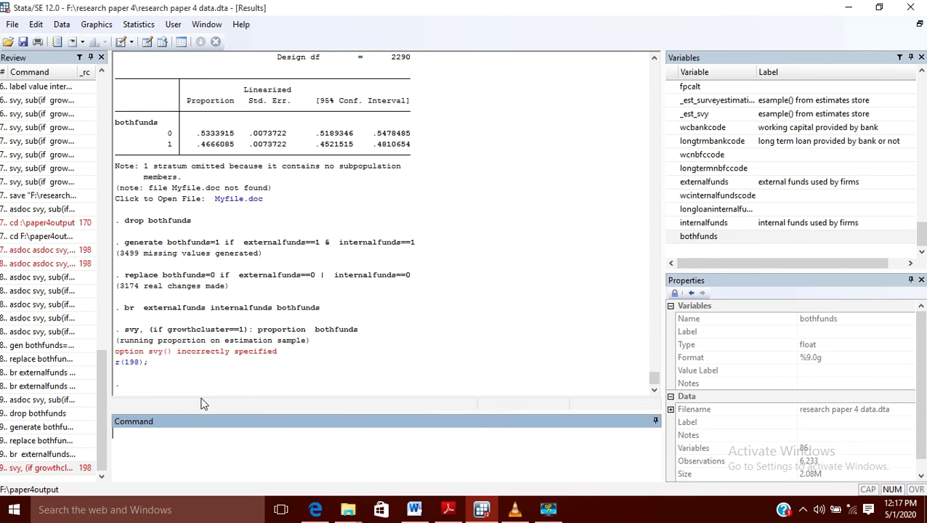
# Step: Recall the last command, correct it to svy, sub(if growthcluster==1): proportion bothfunds and run it
pyautogui.click(32, 468)
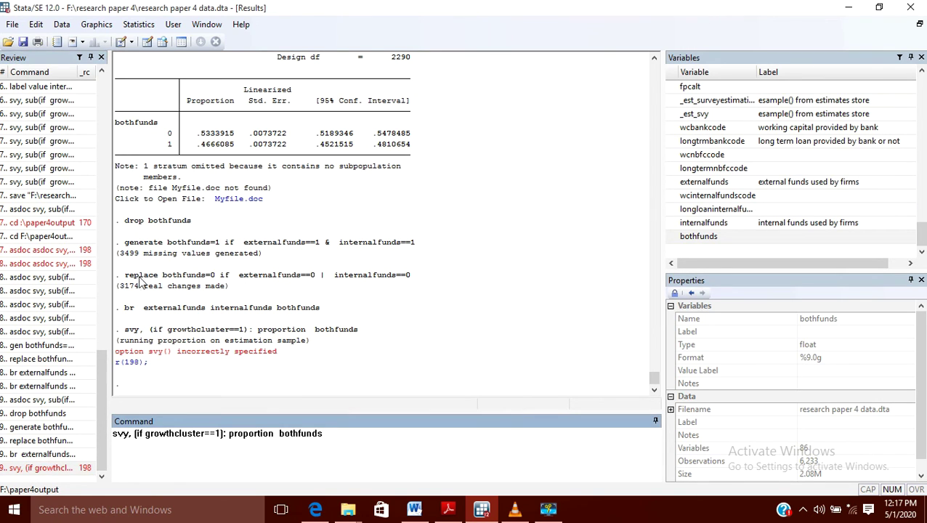
pyautogui.click(132, 434)
pyautogui.write('sub')
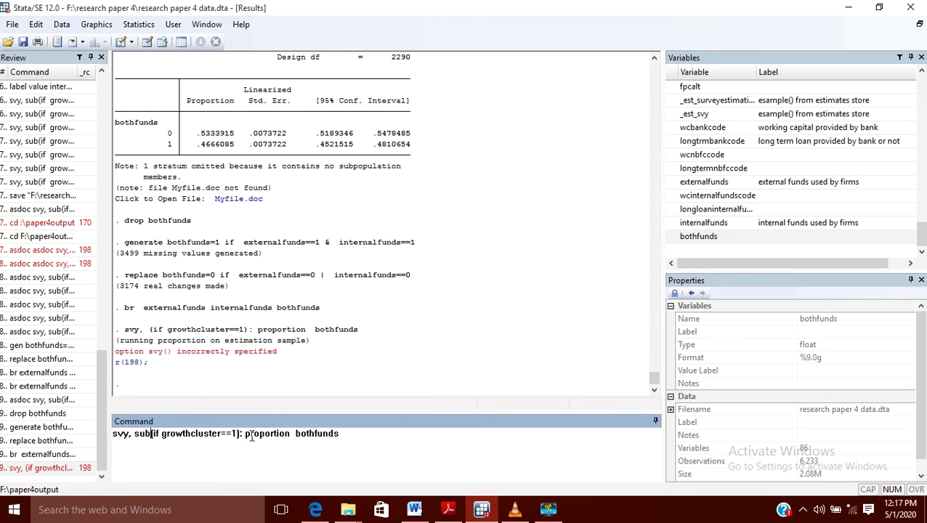
pyautogui.click(341, 434)
pyautogui.press('Return')
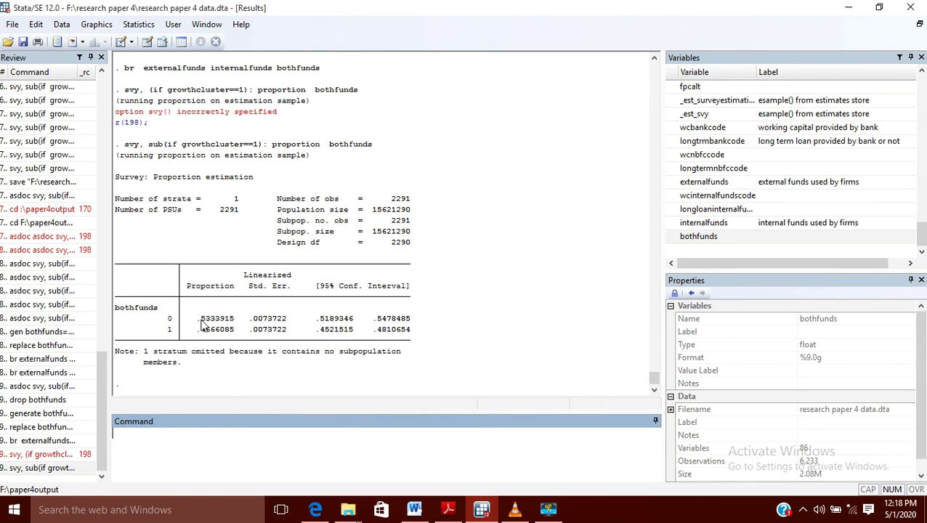
# Step: Examine the estimated proportions for bothfunds categories 0 and 1 in the results table
pyautogui.moveTo(201, 320); pyautogui.dragTo(207, 324)
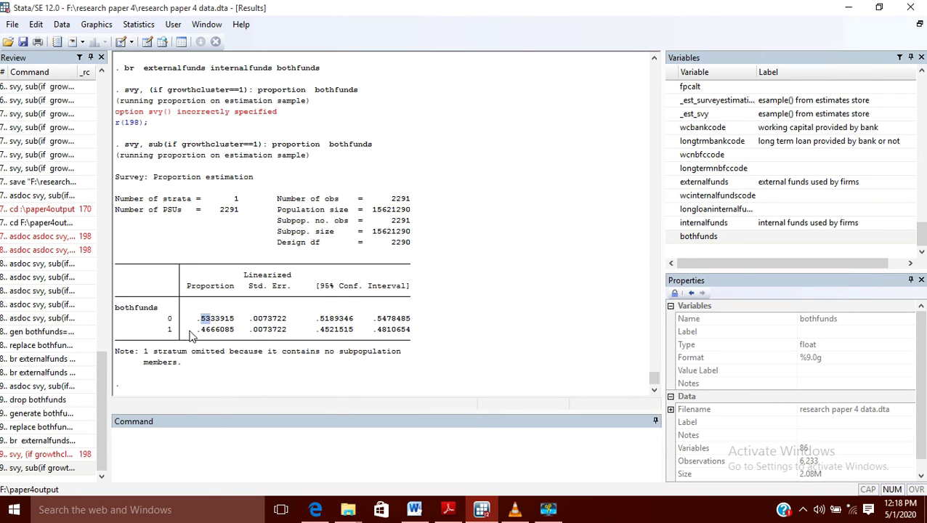
pyautogui.moveTo(200, 332); pyautogui.dragTo(211, 339)
pyautogui.moveTo(209, 332); pyautogui.dragTo(202, 331)
pyautogui.moveTo(201, 320); pyautogui.dragTo(209, 321)
# Step: Start a new survey command for the second growth group with svy, sub( growthcluster==2
pyautogui.click(178, 441)
pyautogui.write('su')
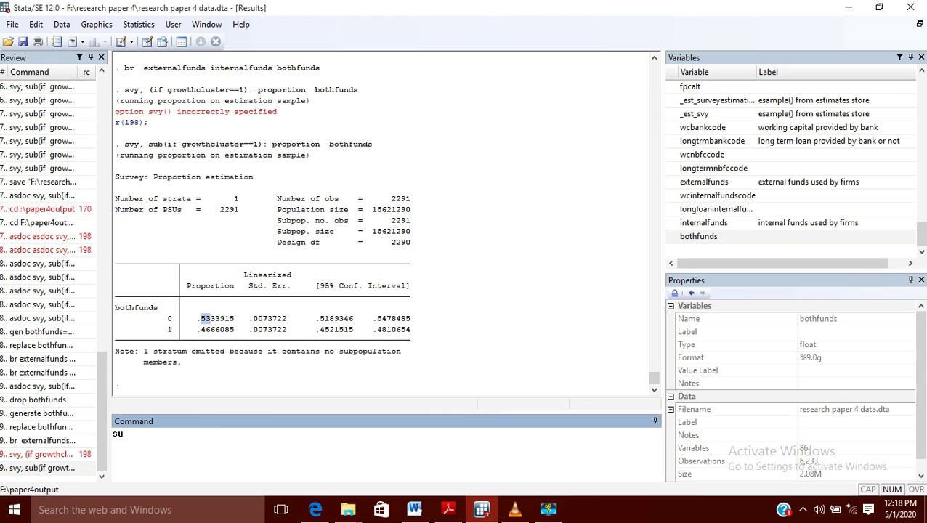
pyautogui.press('BackSpace')
pyautogui.write('vy, sub(')
pyautogui.click(726, 154)
pyautogui.scroll(2, 724, 164)
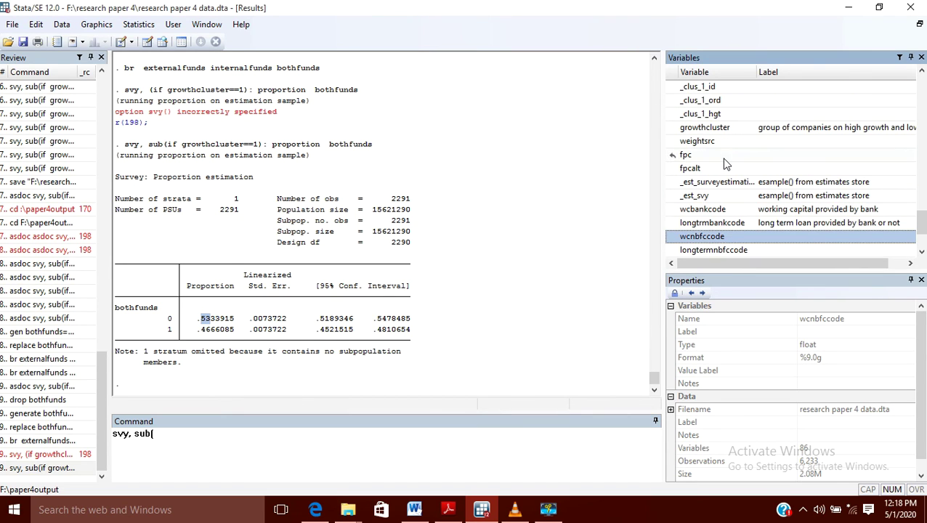
pyautogui.doubleClick(709, 129)
pyautogui.write('==')
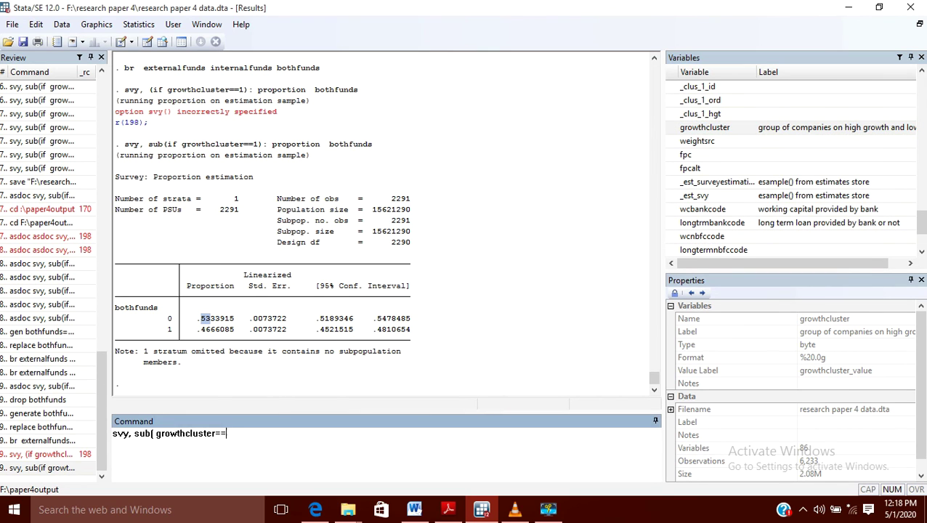
pyautogui.write('2')
# Step: Complete the command with ): proportion bothfunds and run it
pyautogui.write('): proportion')
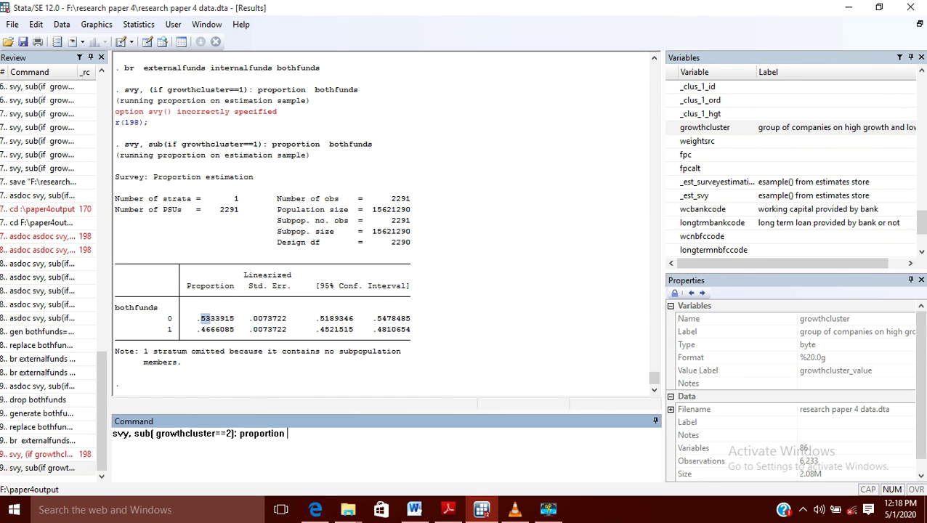
pyautogui.click(813, 201)
pyautogui.scroll(-2, 814, 207)
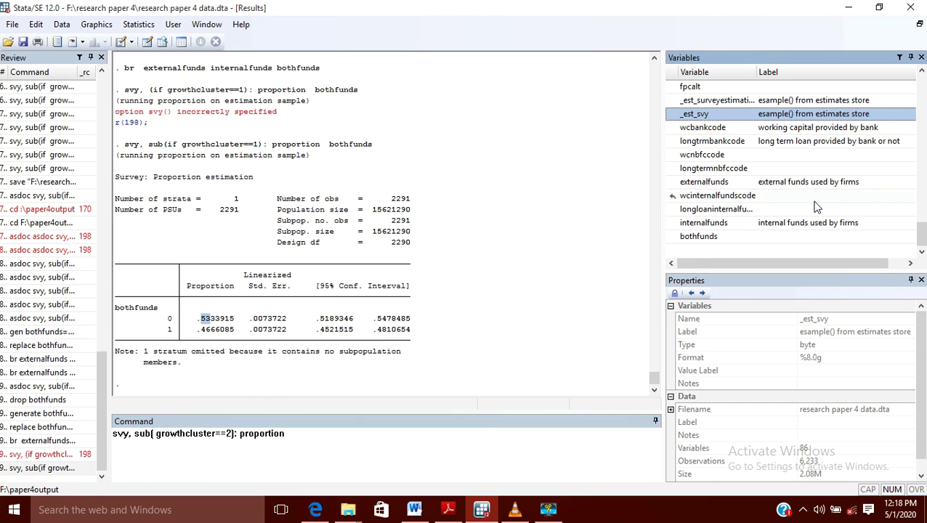
pyautogui.doubleClick(699, 238)
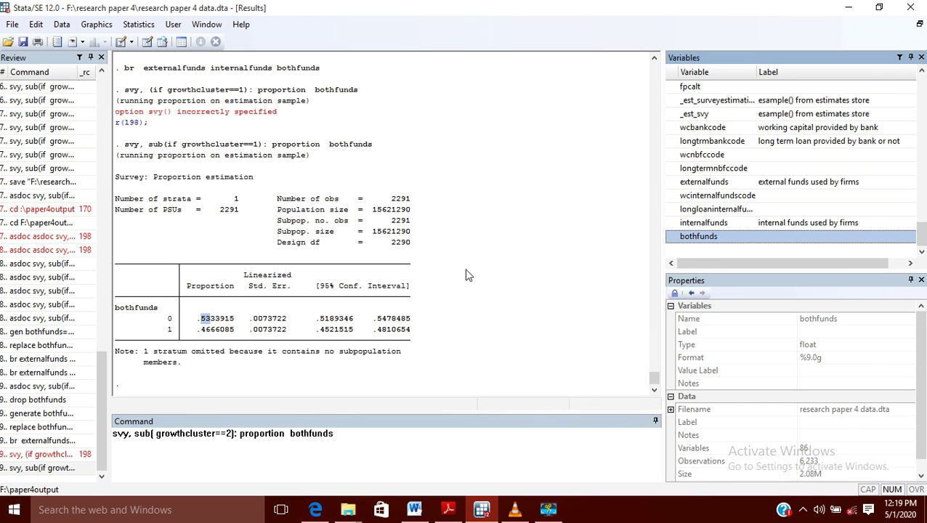
pyautogui.press('Return')
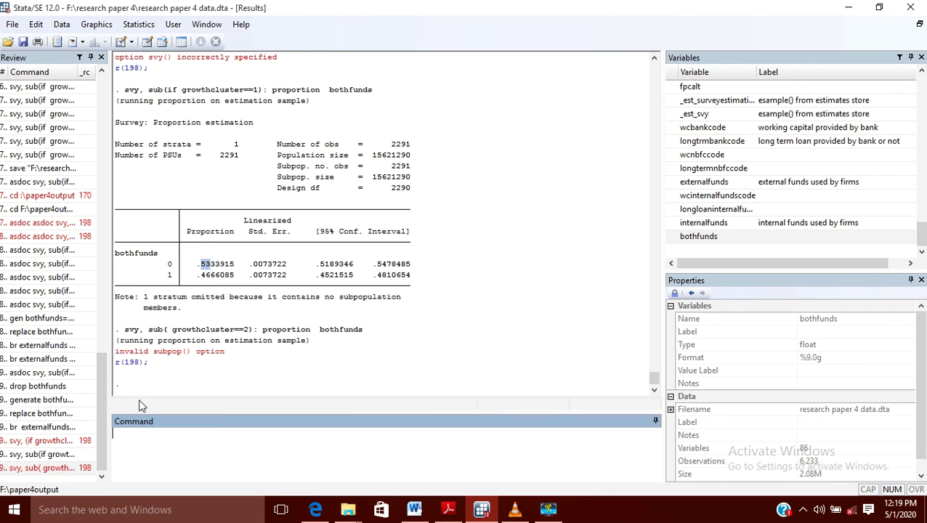
# Step: Recall the failed growthcluster==2 command, correct it to svy, sub(if growthcluster==2): proportion bothfunds and run it
pyautogui.click(48, 467)
pyautogui.click(154, 434)
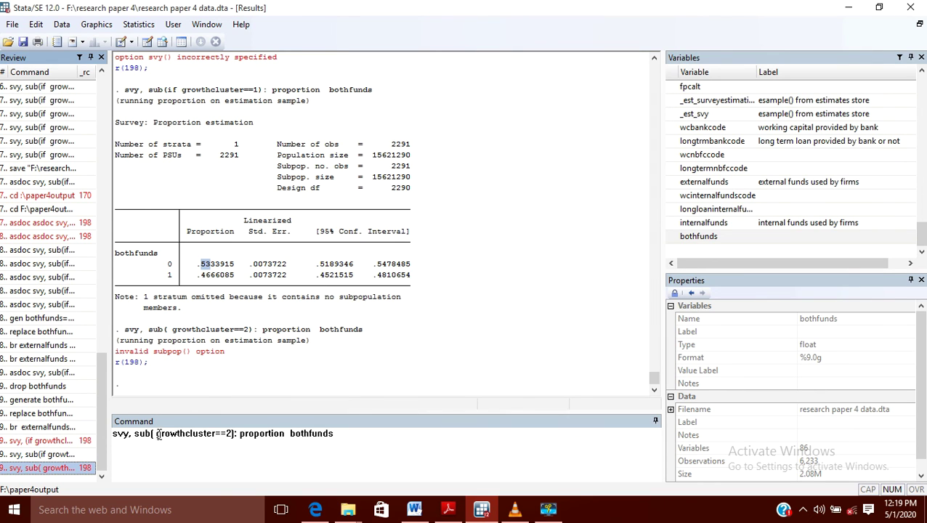
pyautogui.click(155, 434)
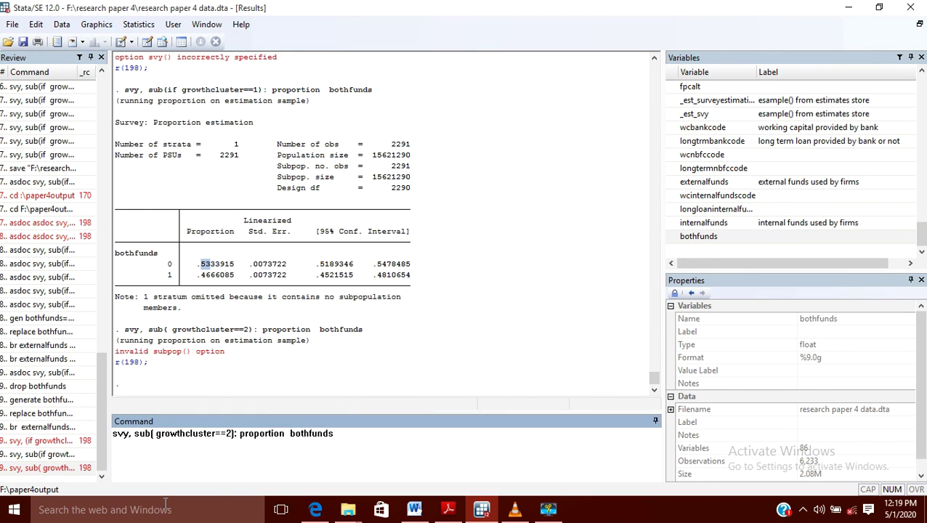
pyautogui.write('if')
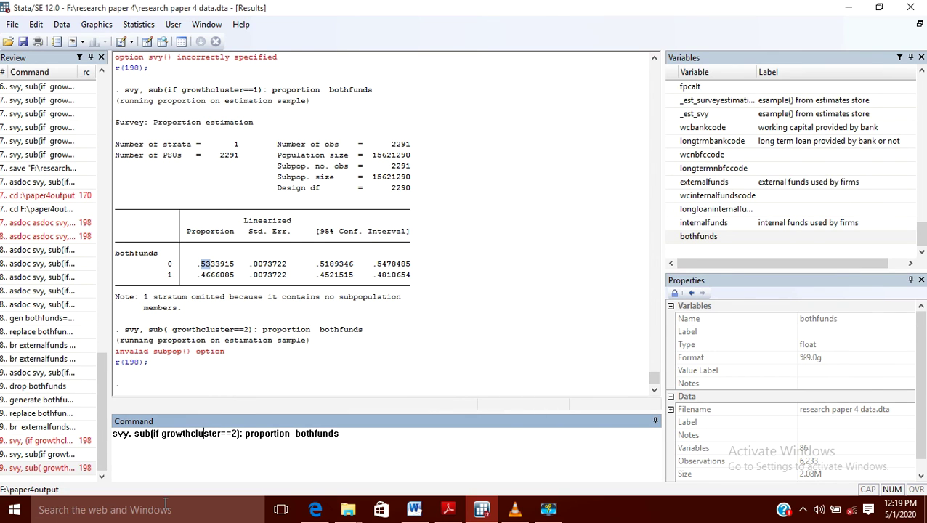
pyautogui.press('Right')
pyautogui.press('Right')
pyautogui.press('Right')
pyautogui.press('Right')
pyautogui.press('Right')
pyautogui.press('Right')
pyautogui.press('Right')
pyautogui.press('Right')
pyautogui.press('Right')
pyautogui.press('Return')
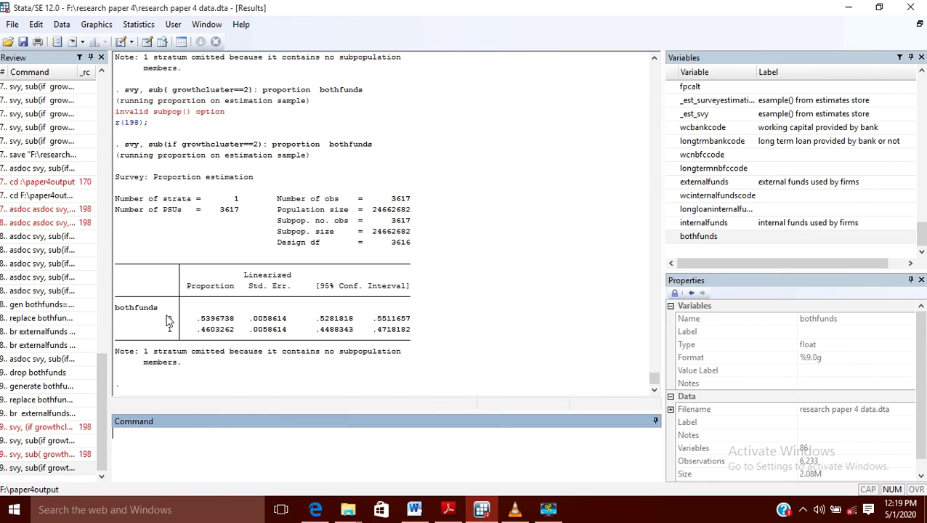
# Step: Examine the bothfunds proportions for growthcluster 2 and compare them with the growthcluster 1 results
pyautogui.moveTo(201, 320); pyautogui.dragTo(207, 324)
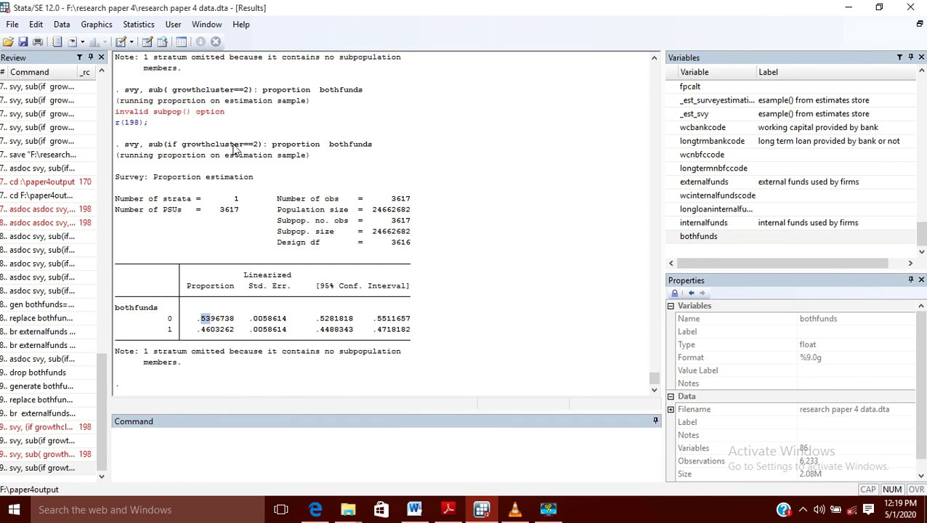
pyautogui.moveTo(249, 146); pyautogui.dragTo(259, 145)
pyautogui.moveTo(201, 330); pyautogui.dragTo(209, 334)
pyautogui.scroll(4, 347, 307)
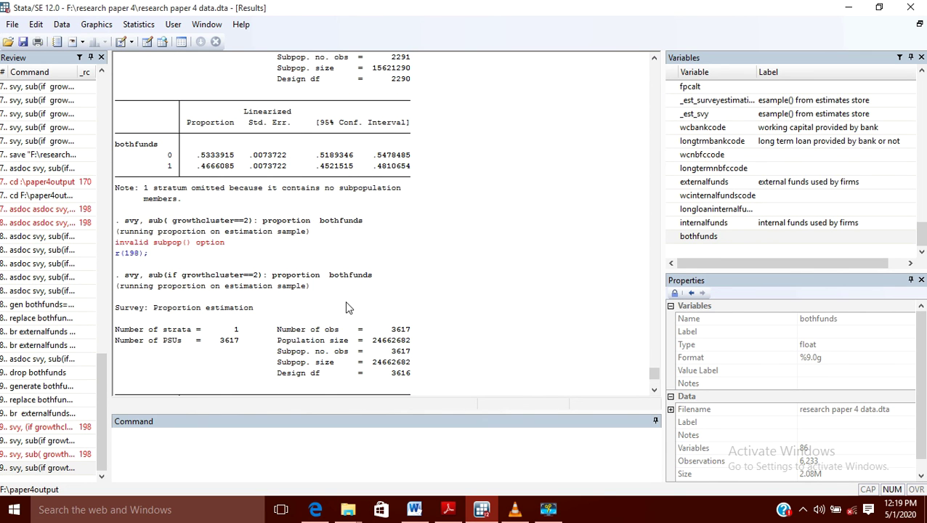
pyautogui.scroll(-4, 347, 308)
pyautogui.scroll(8, 347, 307)
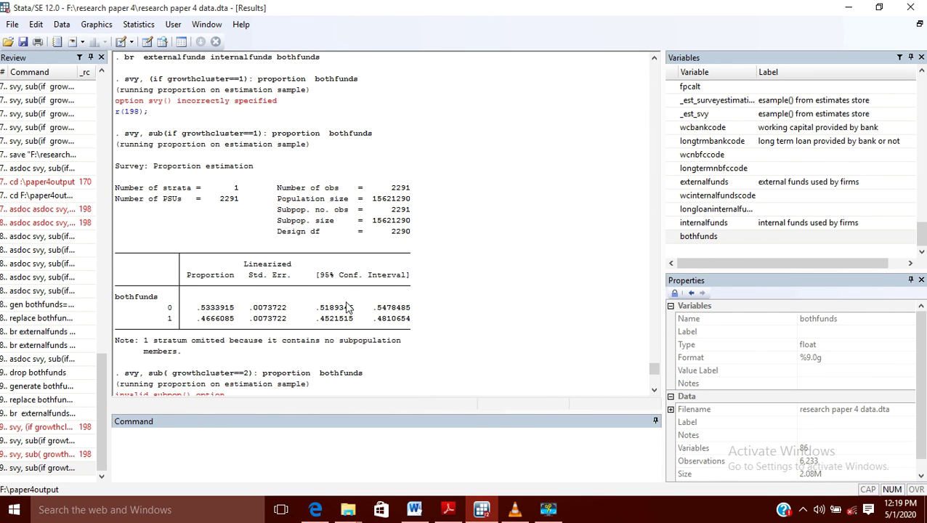
pyautogui.scroll(-8, 348, 307)
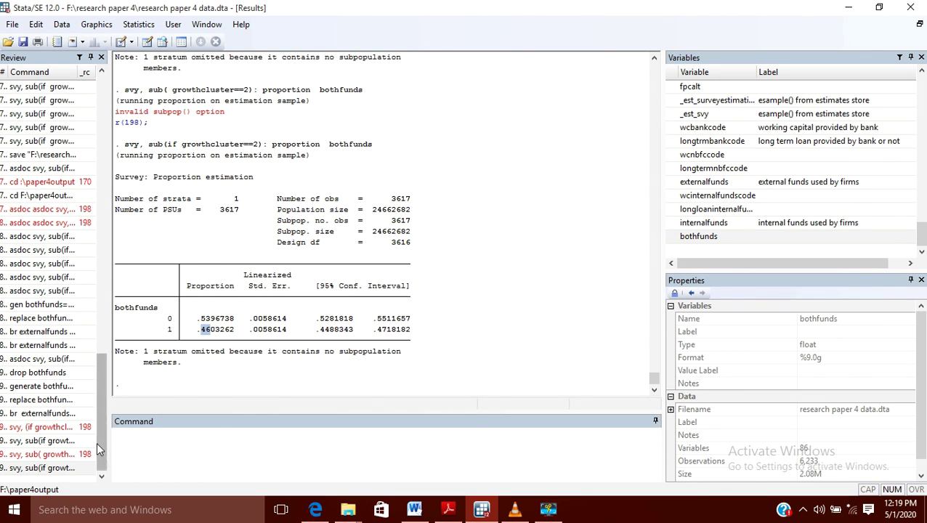
pyautogui.moveTo(100, 441); pyautogui.dragTo(101, 476)
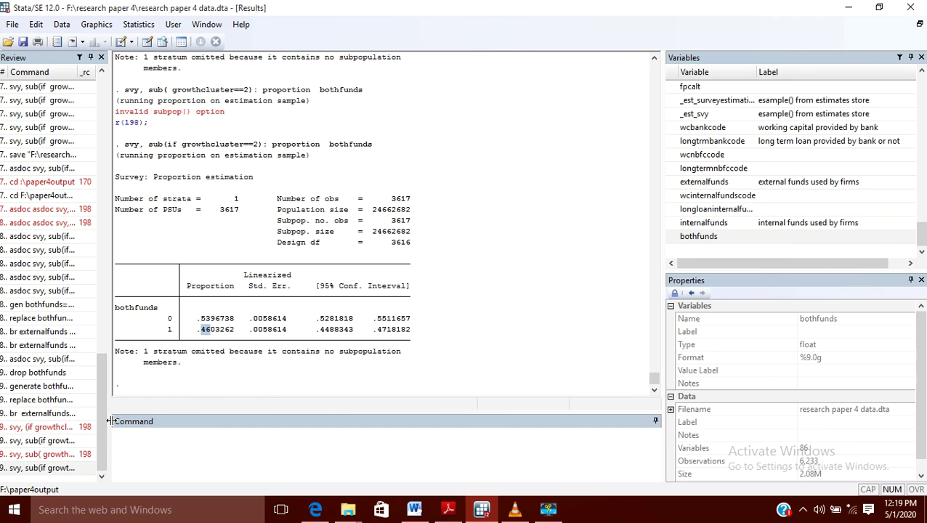